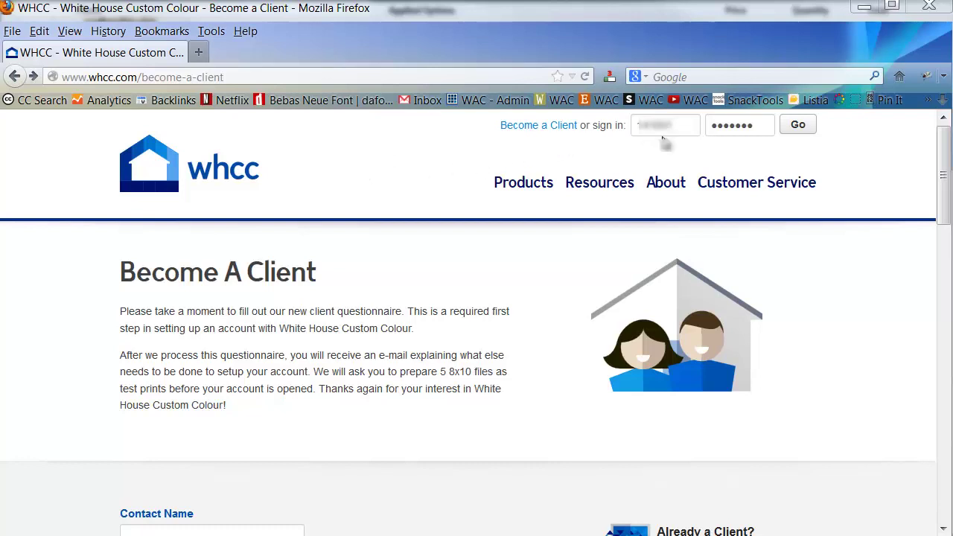
Sign in to the WHCC pro account with the saved username
{"action": "left_click_drag", "start_coordinate": [681, 125], "coordinate": [635, 125]}
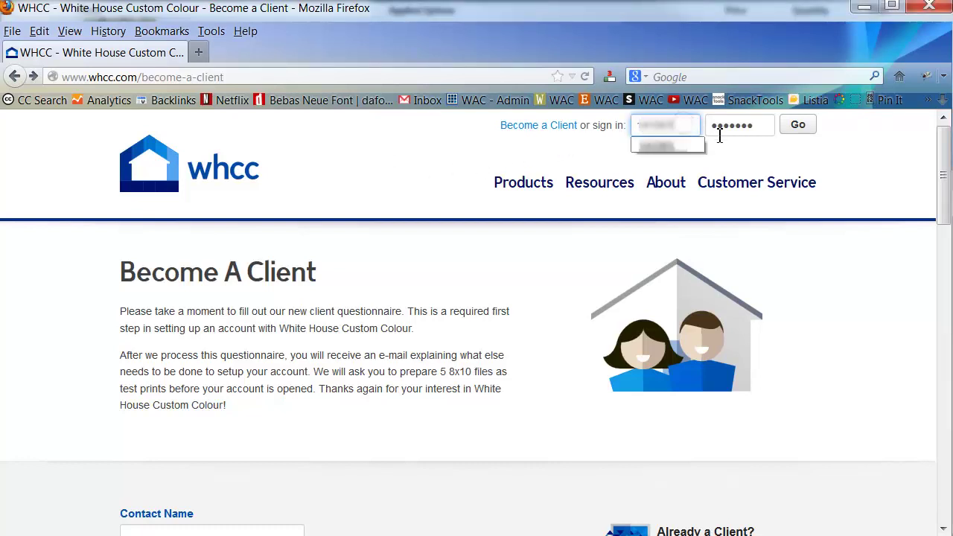
{"action": "left_click", "coordinate": [685, 125]}
{"action": "left_click", "coordinate": [809, 131]}
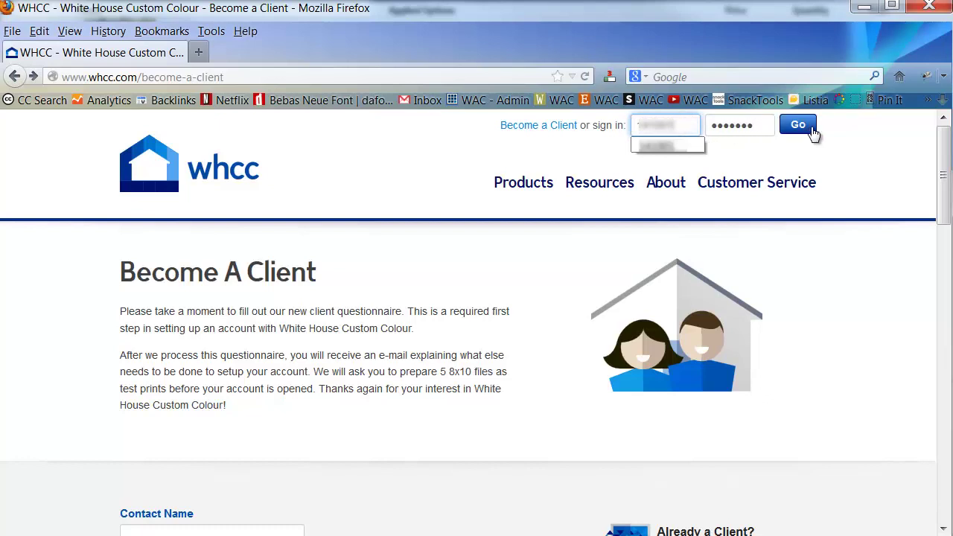
{"action": "left_click", "coordinate": [522, 128]}
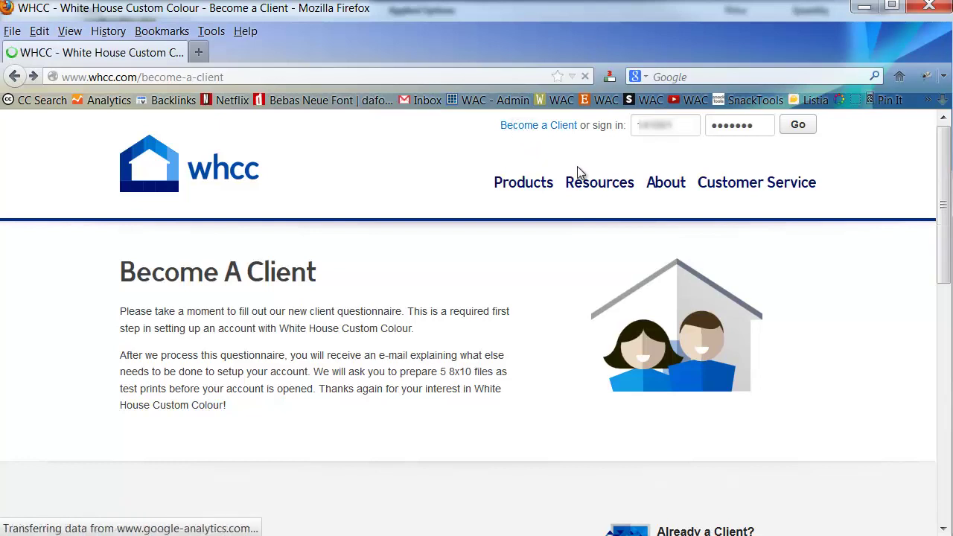
{"action": "left_click_drag", "start_coordinate": [940, 167], "coordinate": [880, 420]}
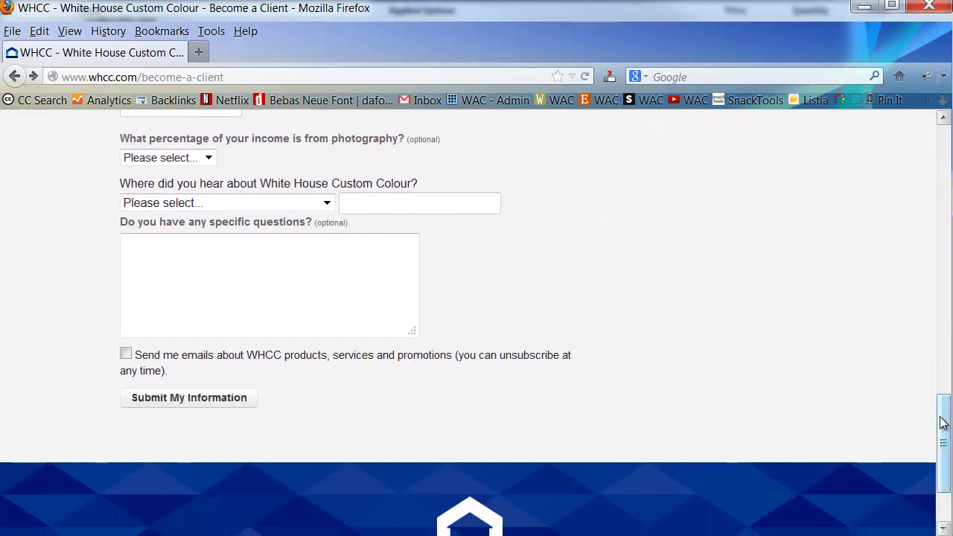
{"action": "left_click_drag", "start_coordinate": [948, 425], "coordinate": [908, 130]}
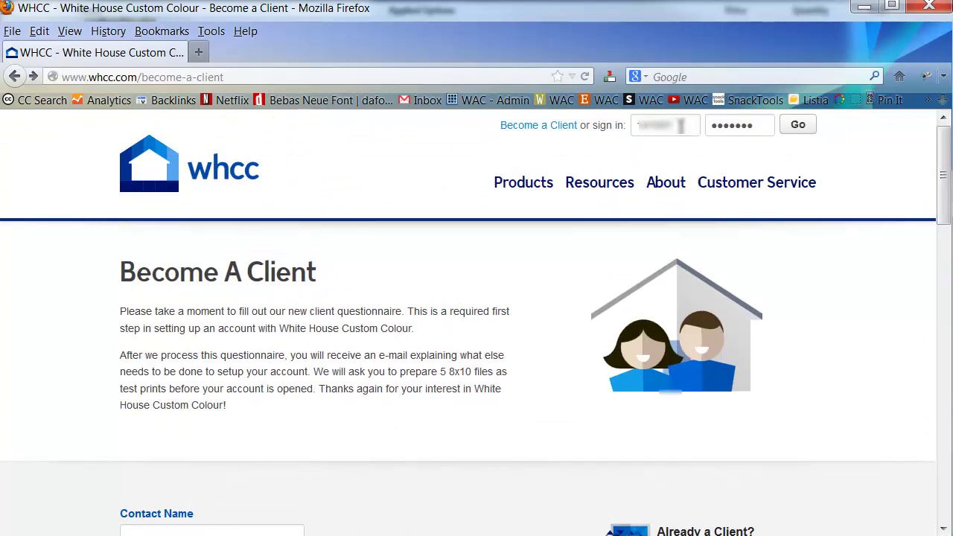
{"action": "left_click_drag", "start_coordinate": [684, 127], "coordinate": [635, 131]}
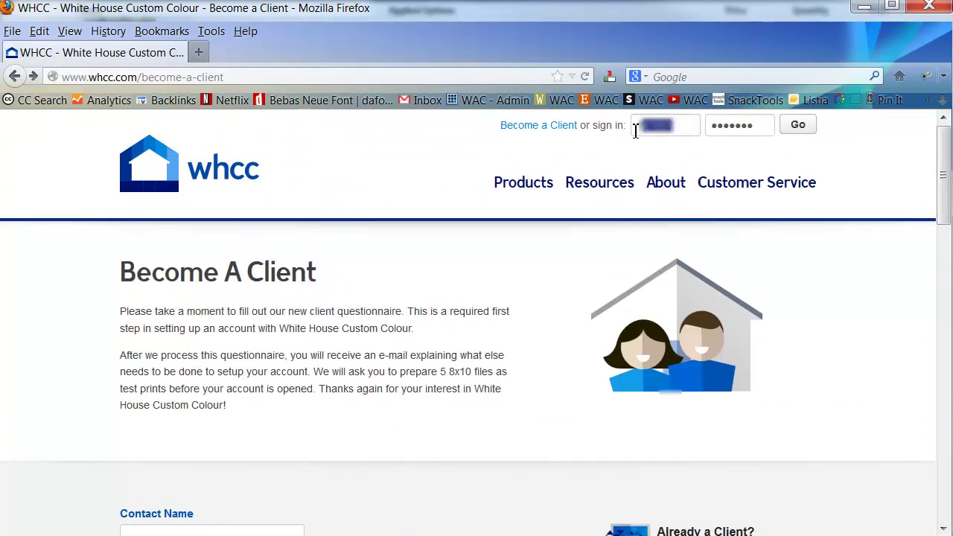
{"action": "left_click", "coordinate": [797, 124]}
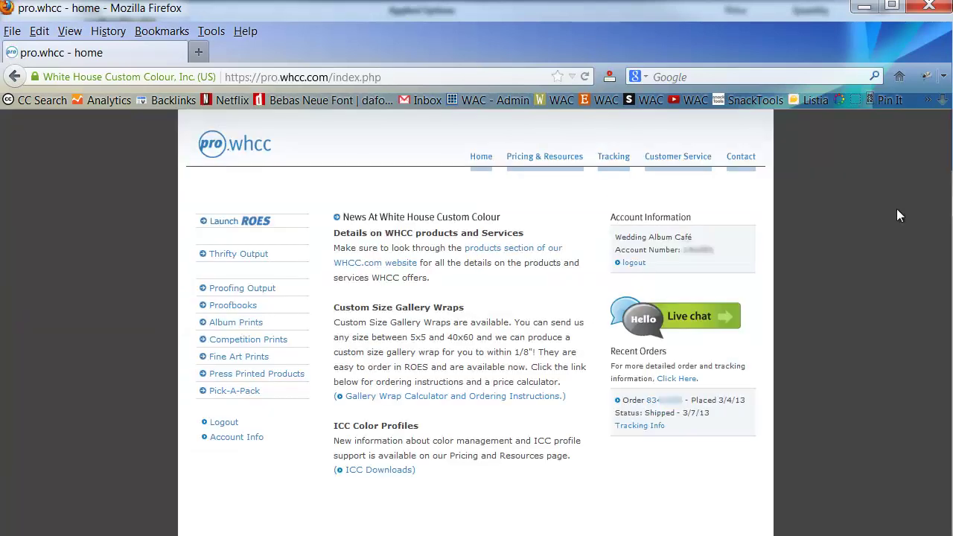
Launch ROES, opening the downloaded launch.jnlp file with Java Web Start
{"action": "left_click", "coordinate": [247, 226]}
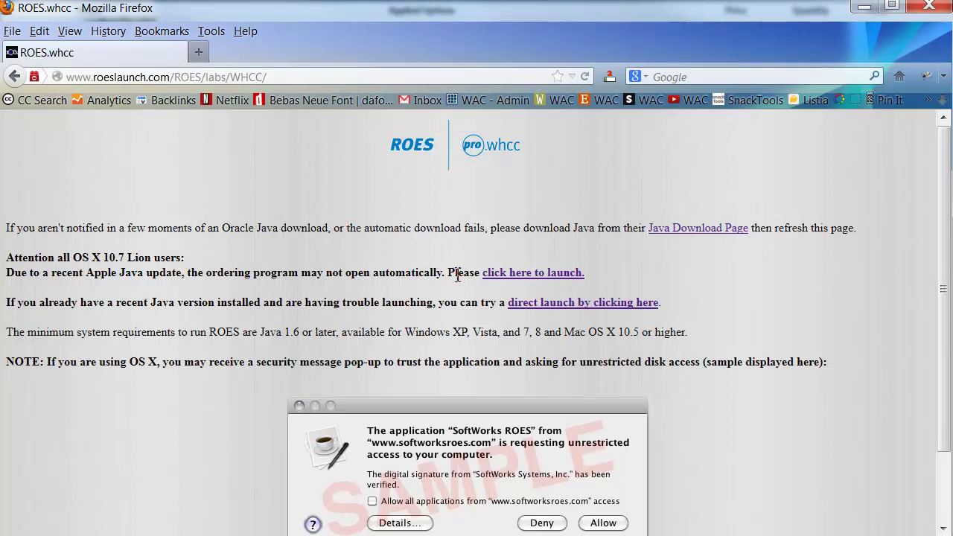
{"action": "left_click", "coordinate": [531, 273]}
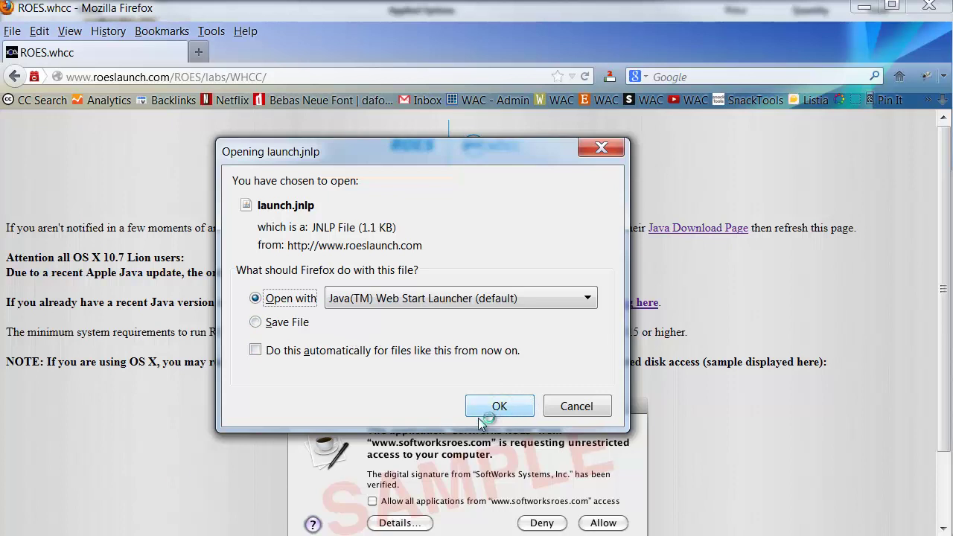
{"action": "left_click", "coordinate": [499, 407]}
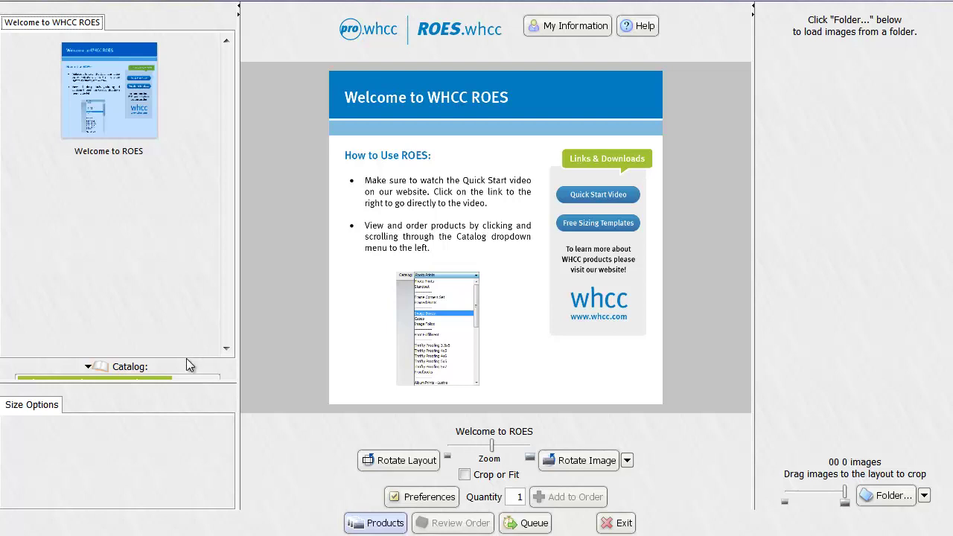
Lower the left pane divider so the 'Select product type here...' box shows fully
{"action": "left_click_drag", "start_coordinate": [194, 389], "coordinate": [197, 402]}
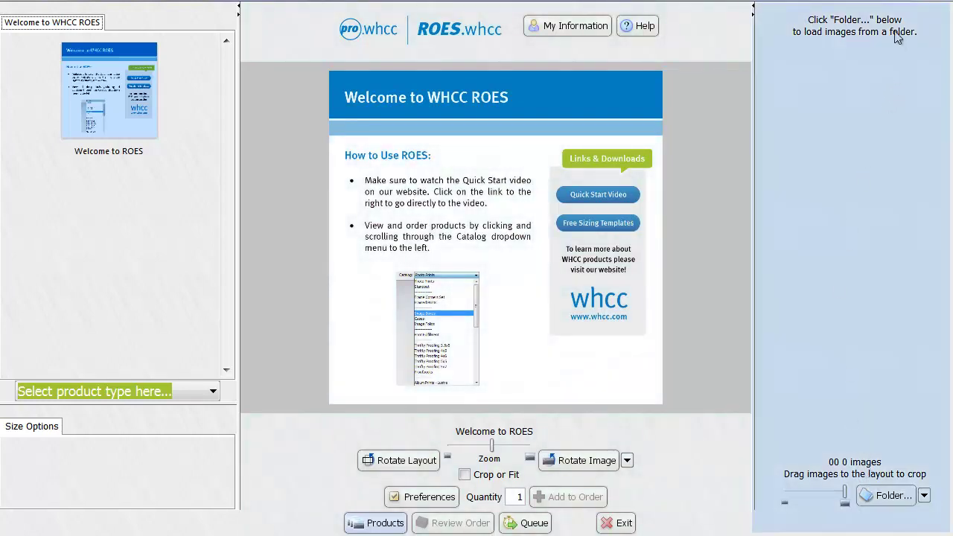
Choose Press Printed Albums from the product type list
{"action": "left_click", "coordinate": [213, 393]}
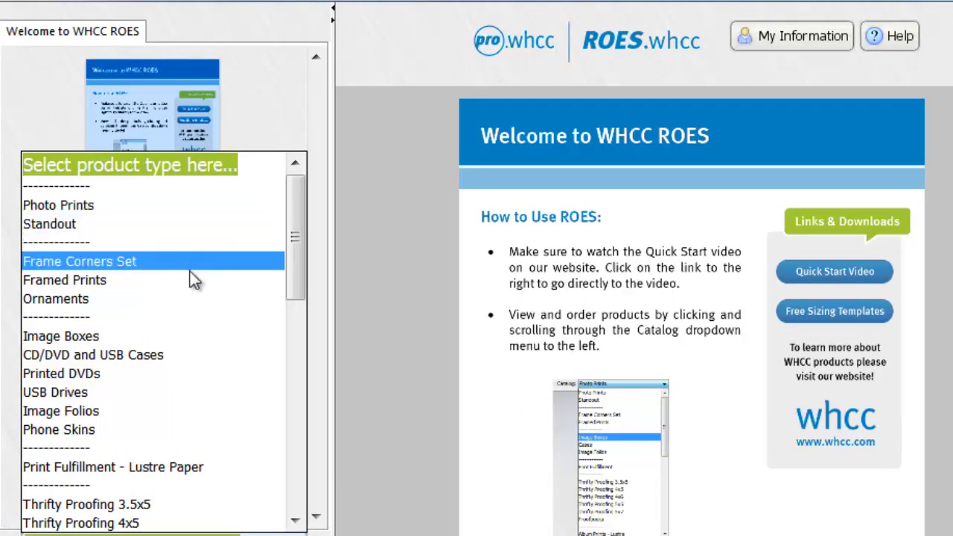
{"action": "left_click_drag", "start_coordinate": [296, 235], "coordinate": [351, 414]}
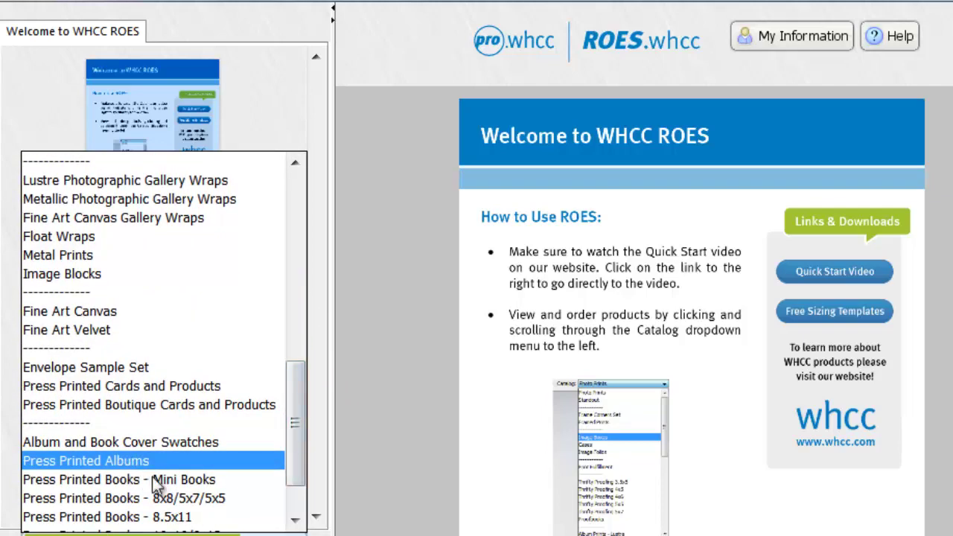
{"action": "left_click", "coordinate": [149, 464]}
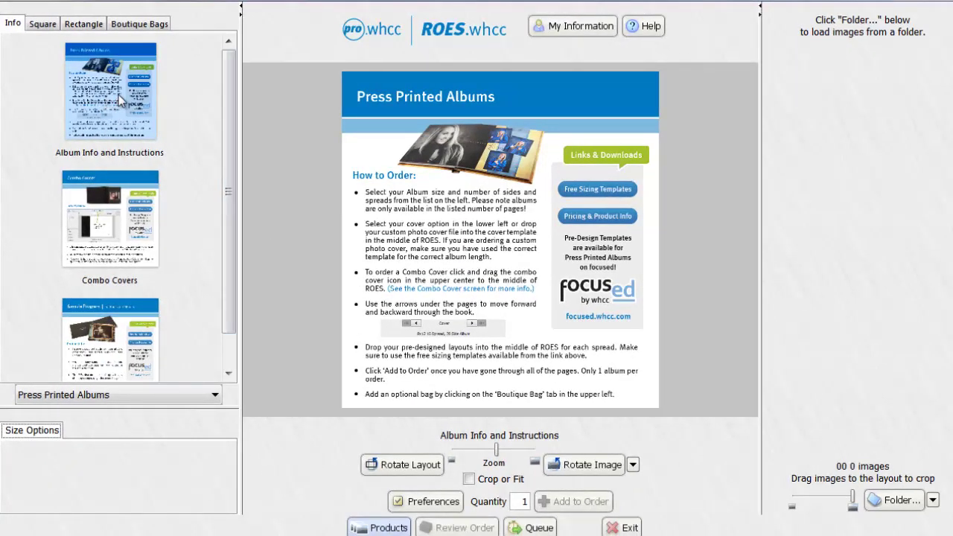
Browse the Album Info and Instructions, Combo Covers and Discounted Sample Program pages
{"action": "left_click", "coordinate": [104, 99]}
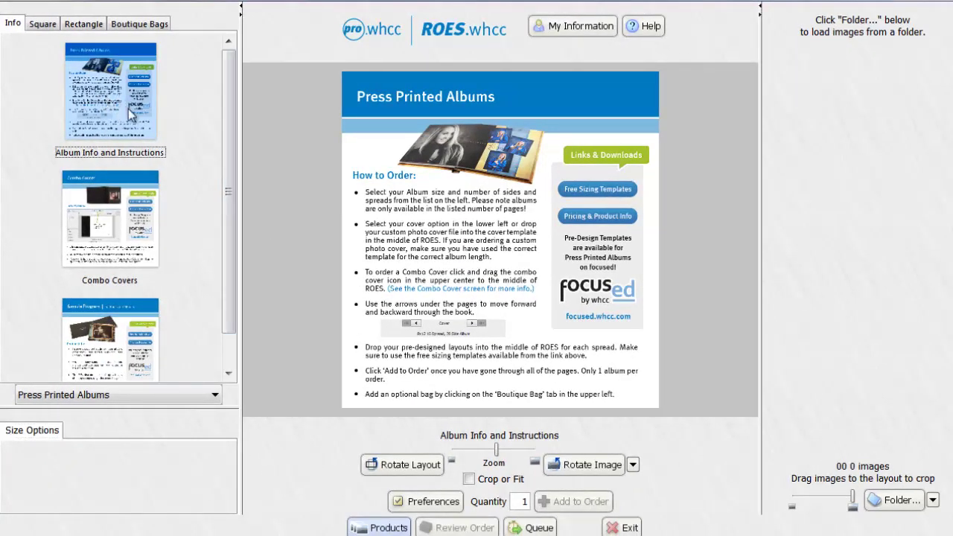
{"action": "left_click", "coordinate": [153, 241]}
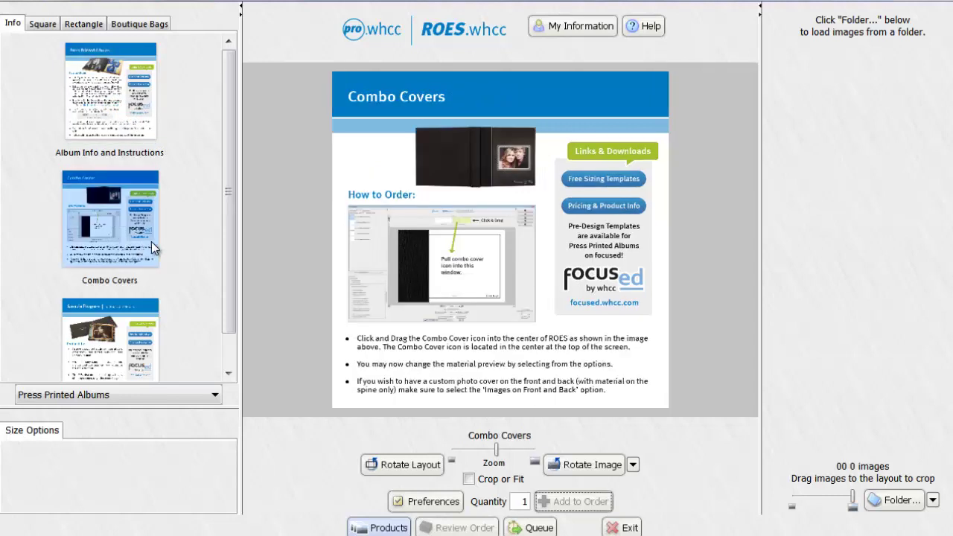
{"action": "left_click_drag", "start_coordinate": [229, 204], "coordinate": [255, 261]}
{"action": "left_click", "coordinate": [127, 327]}
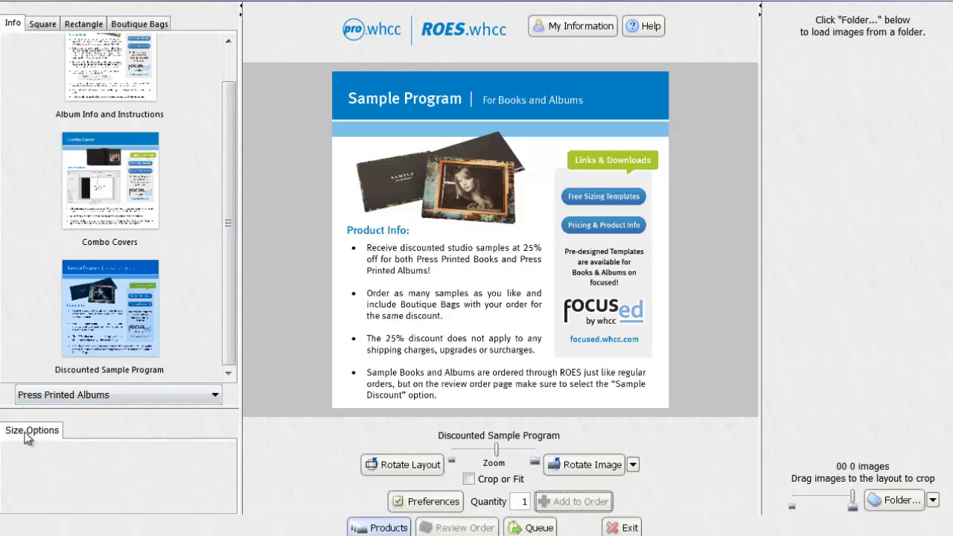
Pick the 12x12 5 Spread, 10 Side Album under Square > 12x12
{"action": "left_click", "coordinate": [42, 27]}
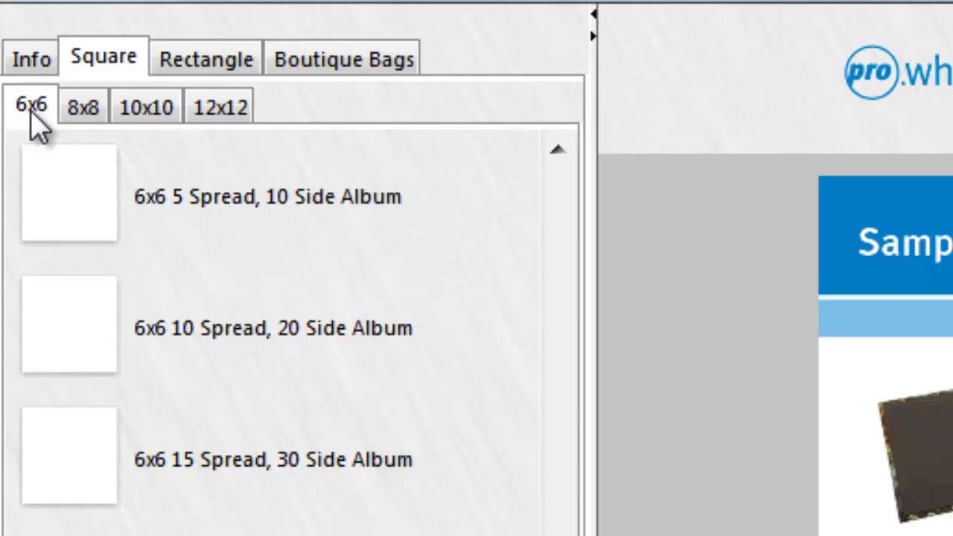
{"action": "left_click", "coordinate": [221, 112]}
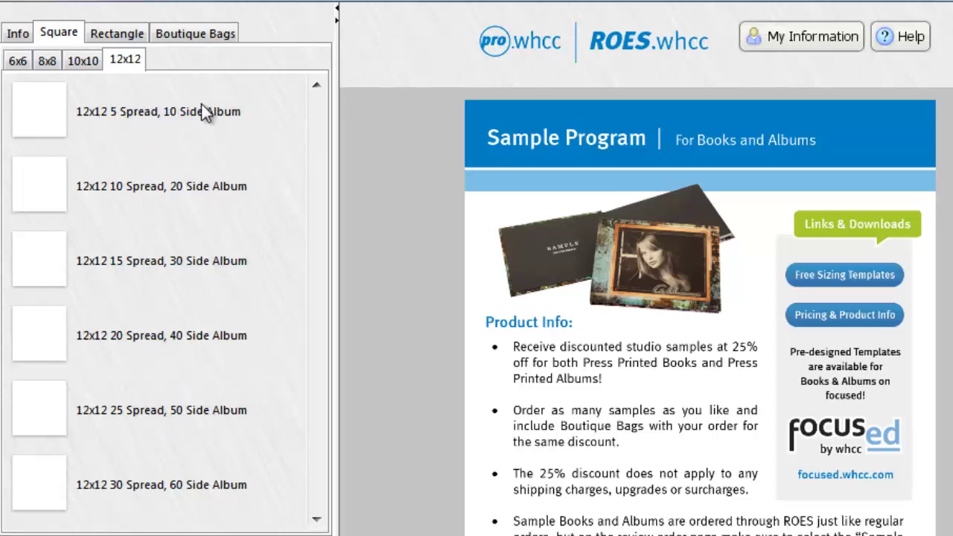
{"action": "left_click", "coordinate": [57, 111]}
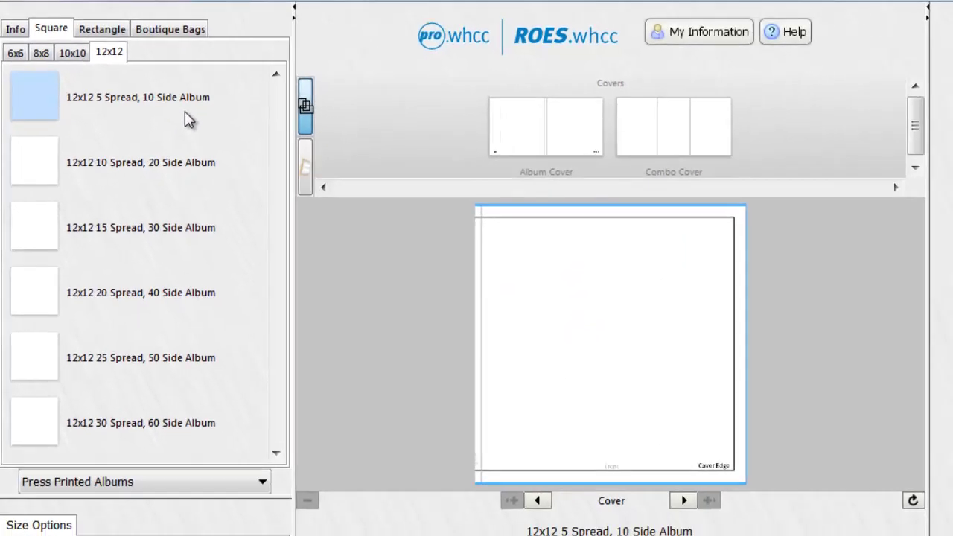
Review the Album Paper and Cover Material options and preview the cover spread
{"action": "left_click_drag", "start_coordinate": [175, 487], "coordinate": [104, 277]}
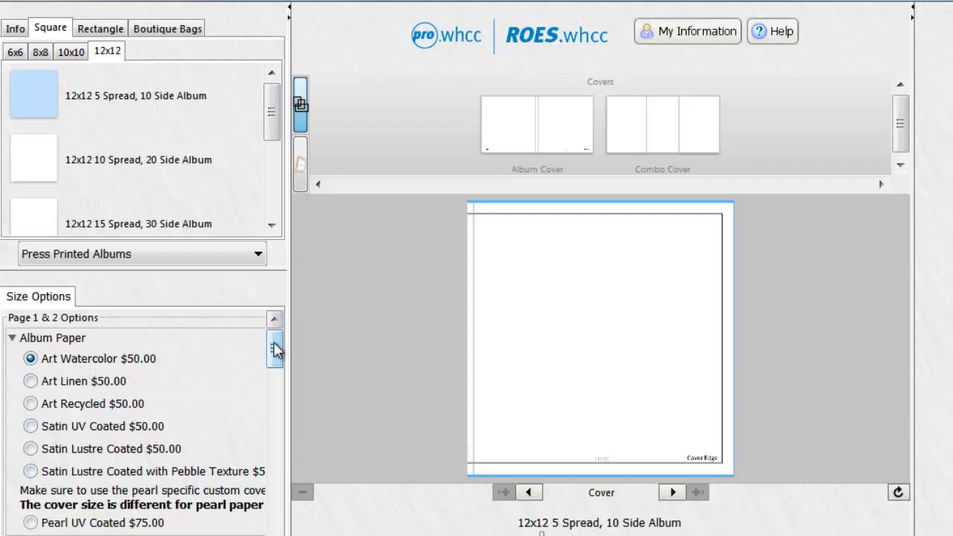
{"action": "left_click_drag", "start_coordinate": [275, 347], "coordinate": [274, 381]}
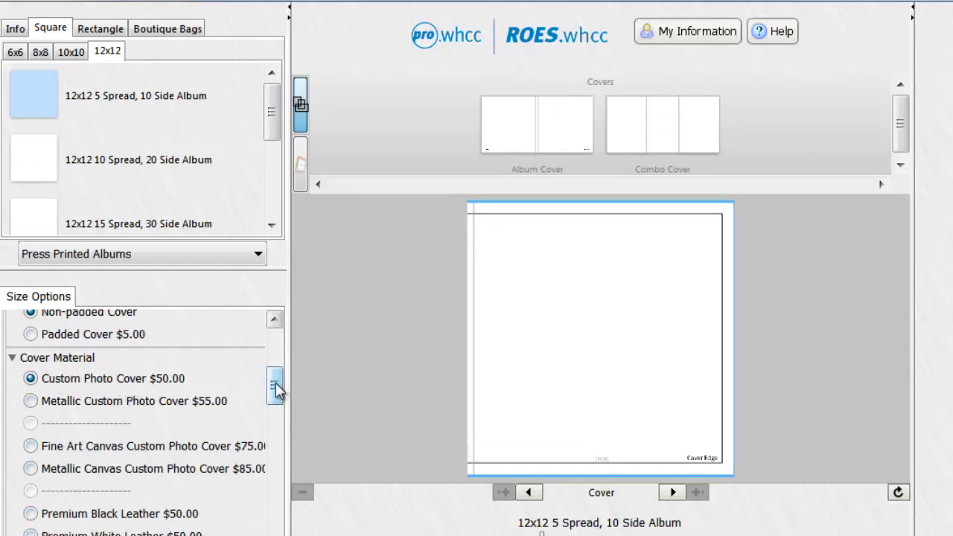
{"action": "left_click_drag", "start_coordinate": [275, 389], "coordinate": [275, 339]}
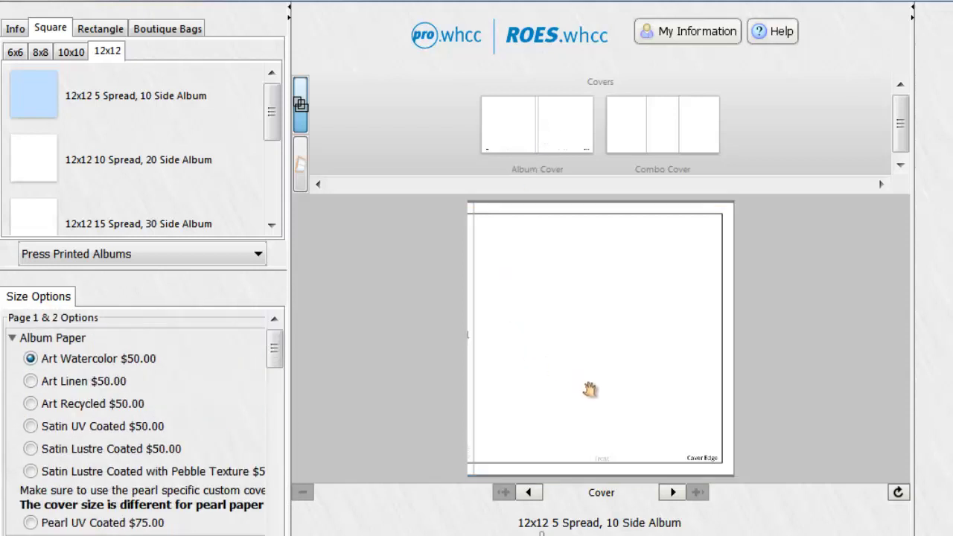
{"action": "left_click", "coordinate": [529, 493]}
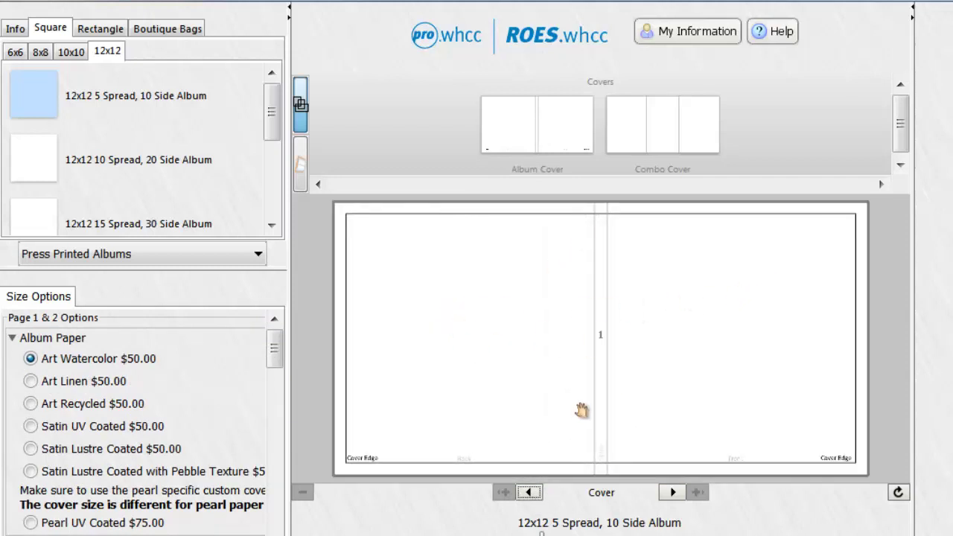
{"action": "left_click", "coordinate": [672, 492]}
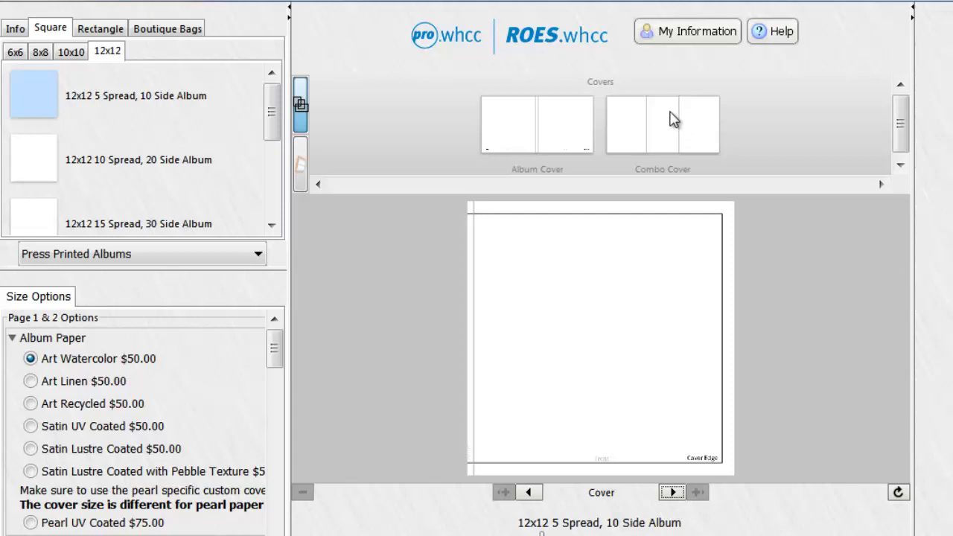
{"action": "left_click_drag", "start_coordinate": [666, 121], "coordinate": [551, 373]}
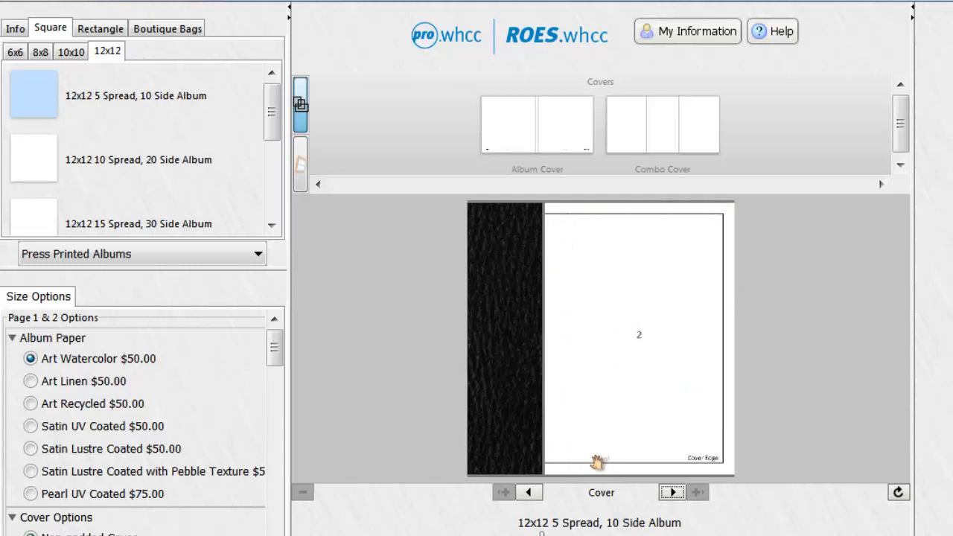
{"action": "left_click", "coordinate": [530, 494]}
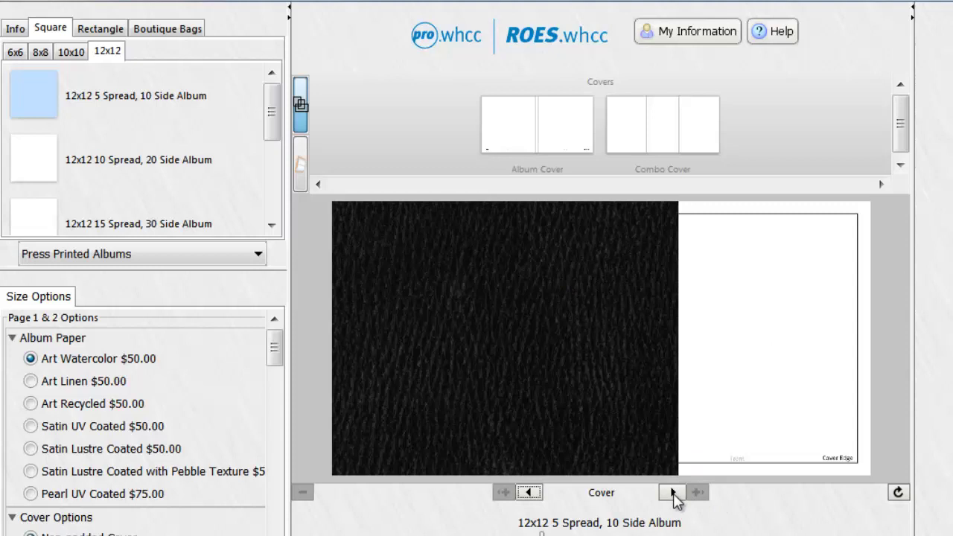
{"action": "left_click", "coordinate": [672, 493]}
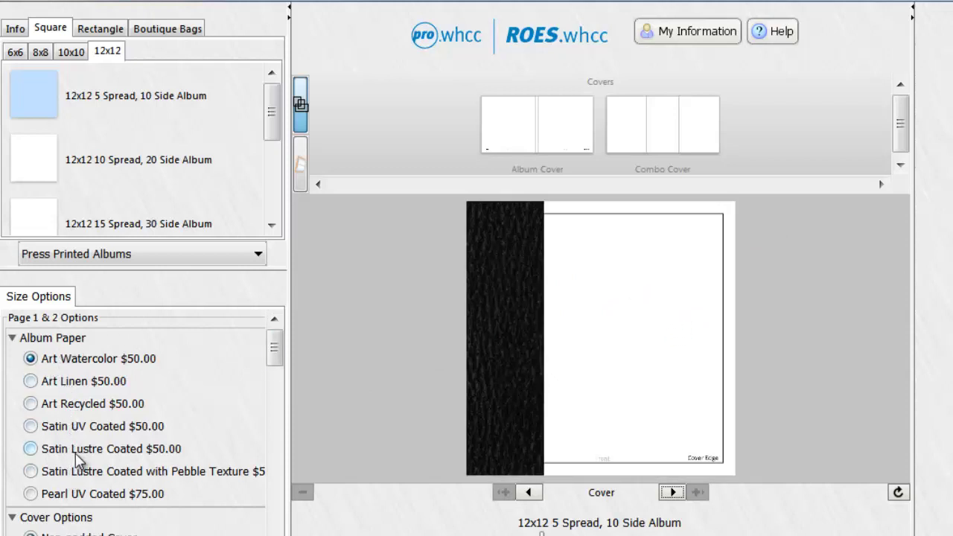
Select Satin Lustre Coated paper and keep the cover image on the front only
{"action": "left_click", "coordinate": [30, 449]}
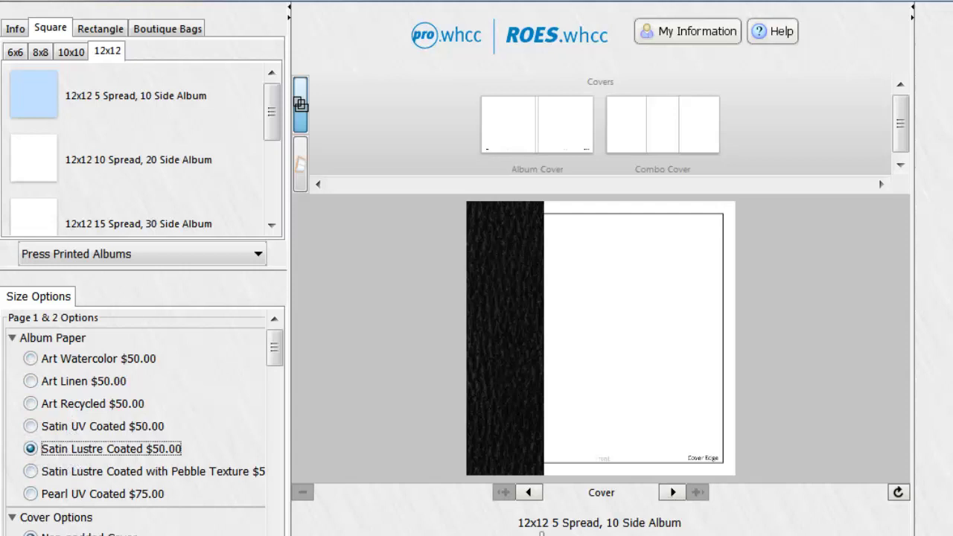
{"action": "left_click_drag", "start_coordinate": [275, 354], "coordinate": [274, 372]}
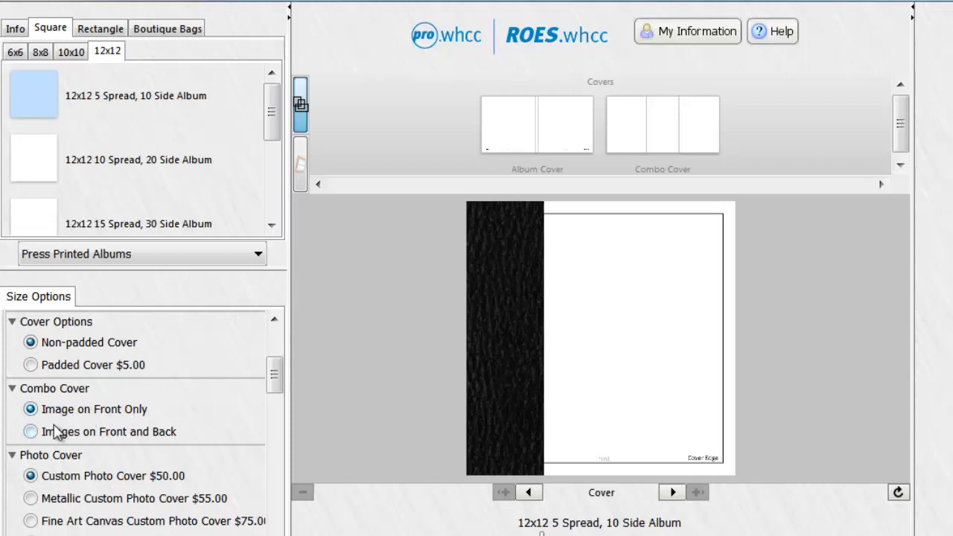
{"action": "left_click", "coordinate": [30, 432]}
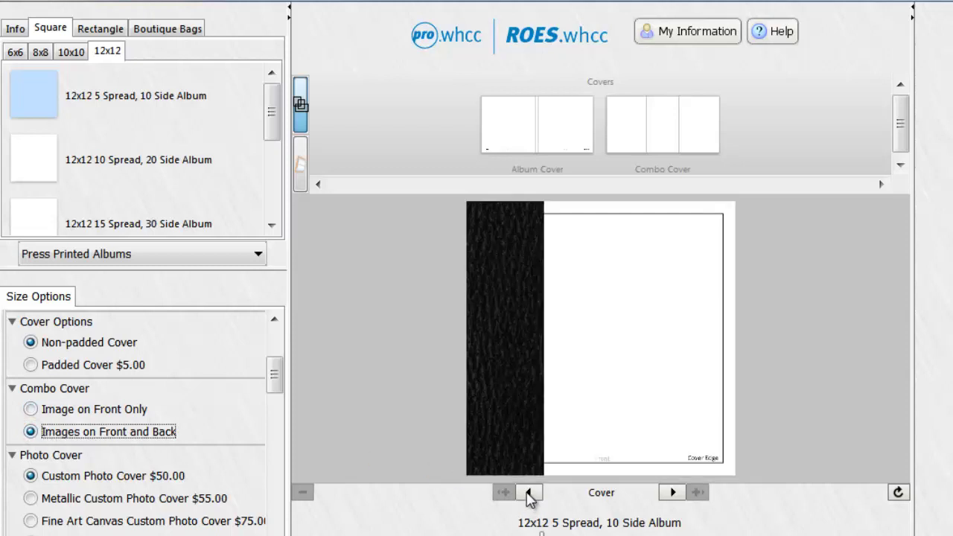
{"action": "left_click", "coordinate": [529, 493]}
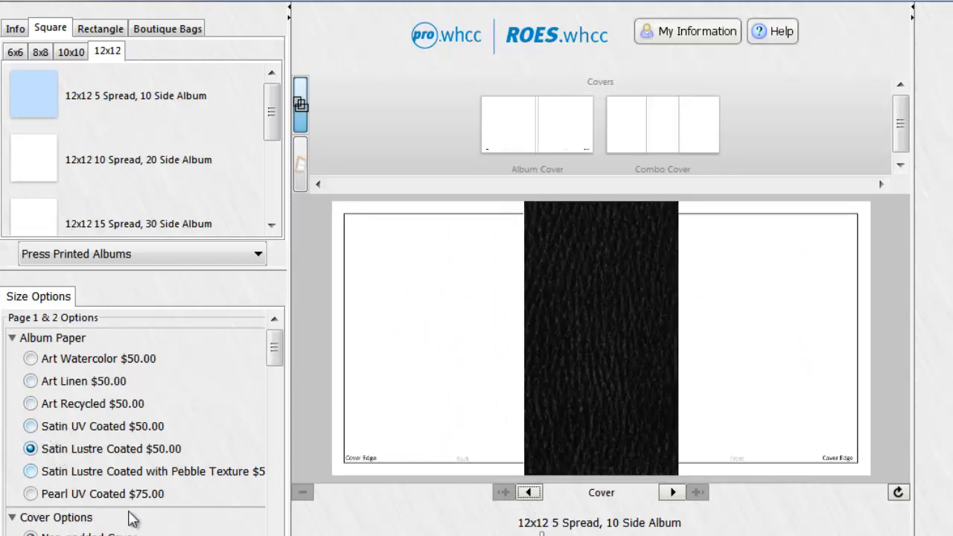
{"action": "left_click_drag", "start_coordinate": [280, 355], "coordinate": [267, 394]}
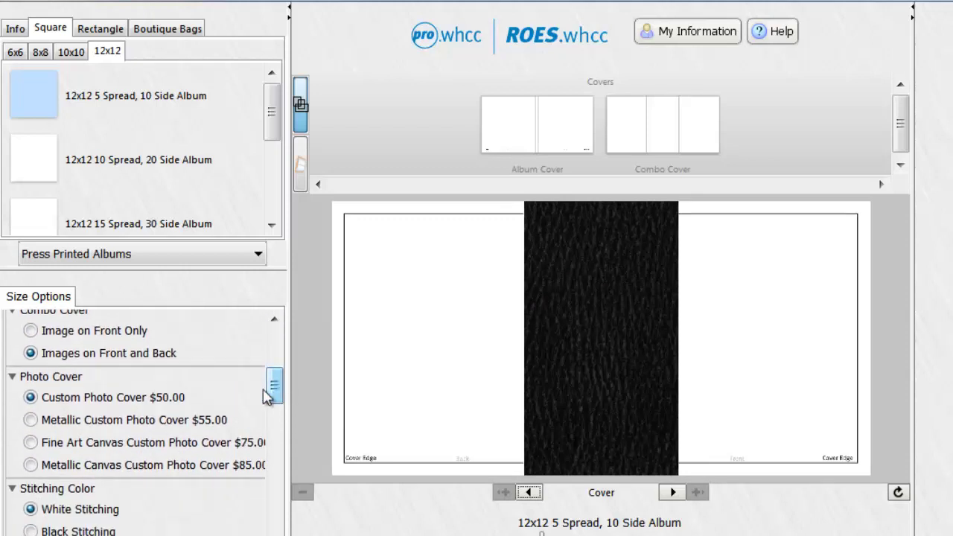
{"action": "left_click", "coordinate": [31, 332]}
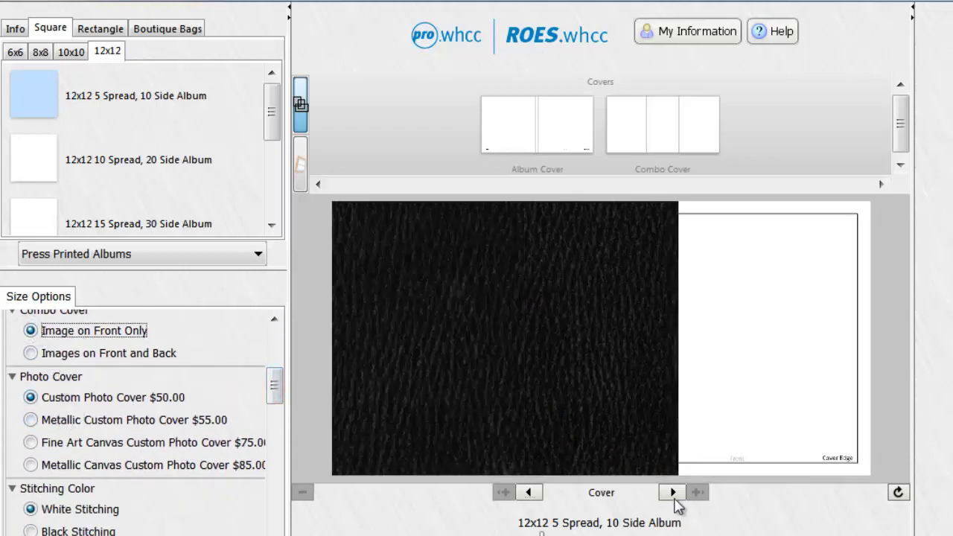
{"action": "left_click", "coordinate": [670, 493]}
Set the spine cover material to White Leather
{"action": "left_click_drag", "start_coordinate": [277, 388], "coordinate": [277, 380]}
{"action": "scroll", "coordinate": [275, 378], "scroll_direction": "down", "scroll_amount": 3}
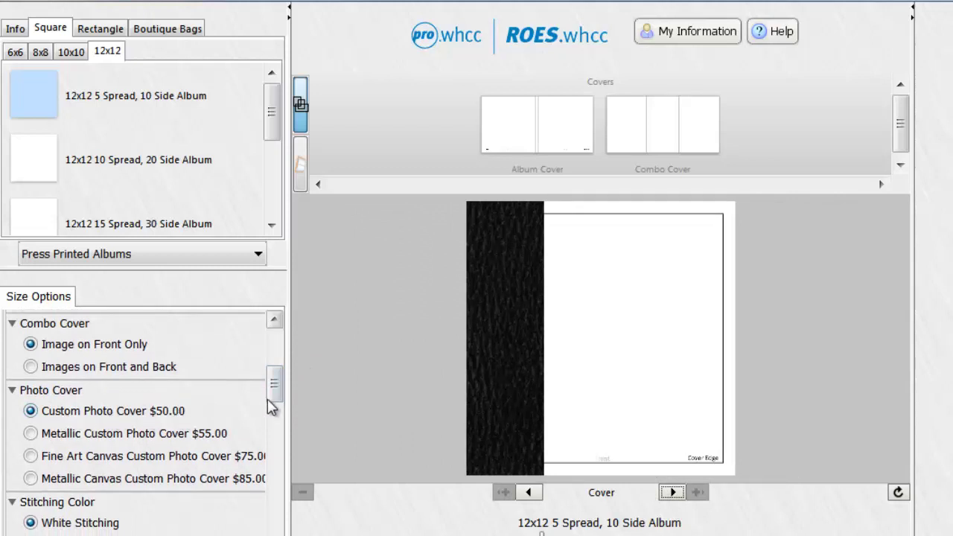
{"action": "left_click_drag", "start_coordinate": [275, 379], "coordinate": [275, 406]}
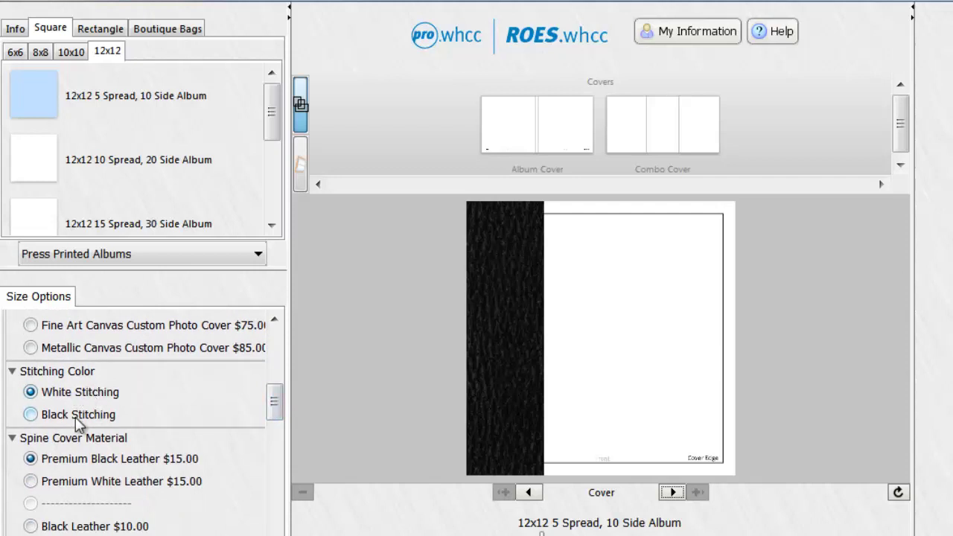
{"action": "left_click_drag", "start_coordinate": [275, 403], "coordinate": [275, 417]}
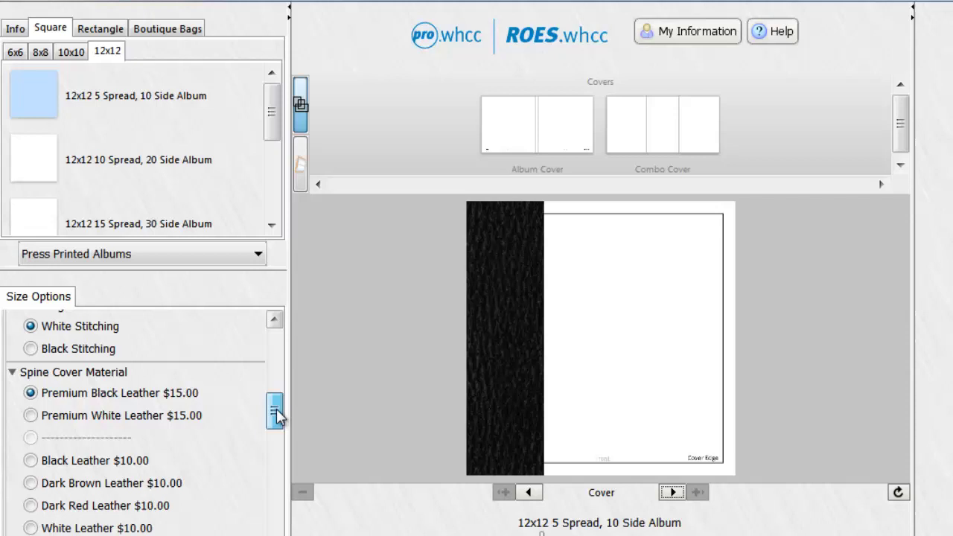
{"action": "left_click", "coordinate": [30, 528]}
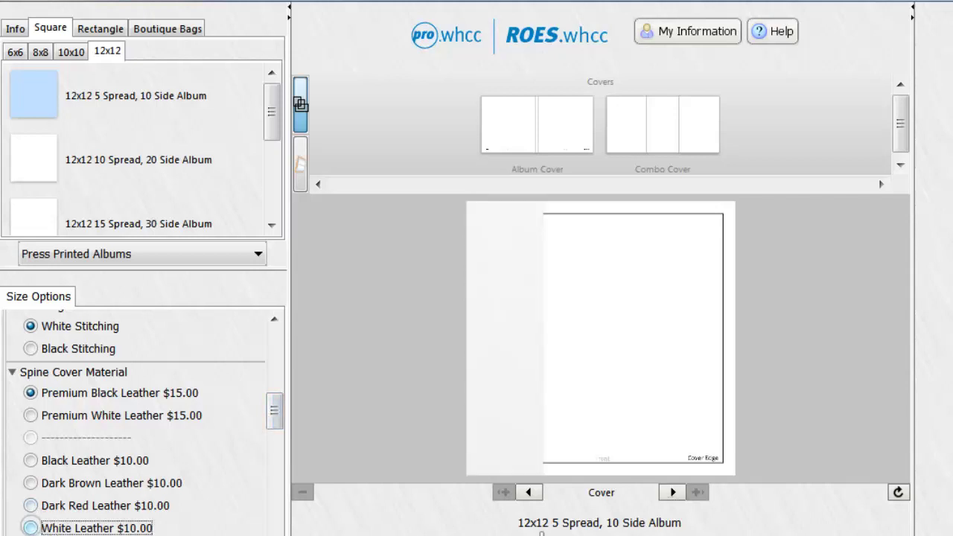
{"action": "scroll", "coordinate": [275, 420], "scroll_direction": "up", "scroll_amount": 3}
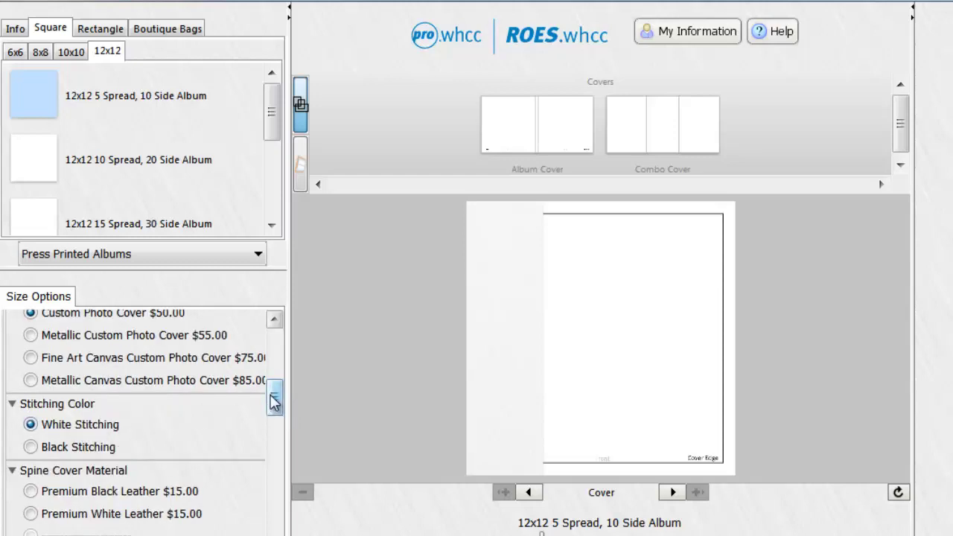
{"action": "left_click_drag", "start_coordinate": [272, 401], "coordinate": [247, 476]}
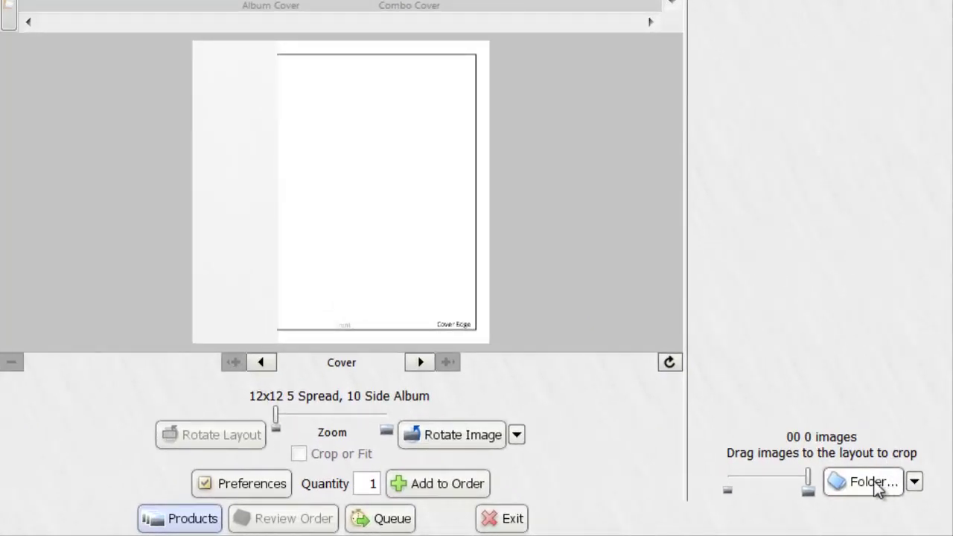
Load the White Wedding WHCC Spreads folder's 21 images via Folder...
{"action": "left_click", "coordinate": [862, 482]}
{"action": "left_click_drag", "start_coordinate": [125, 302], "coordinate": [273, 272]}
{"action": "left_click", "coordinate": [262, 60]}
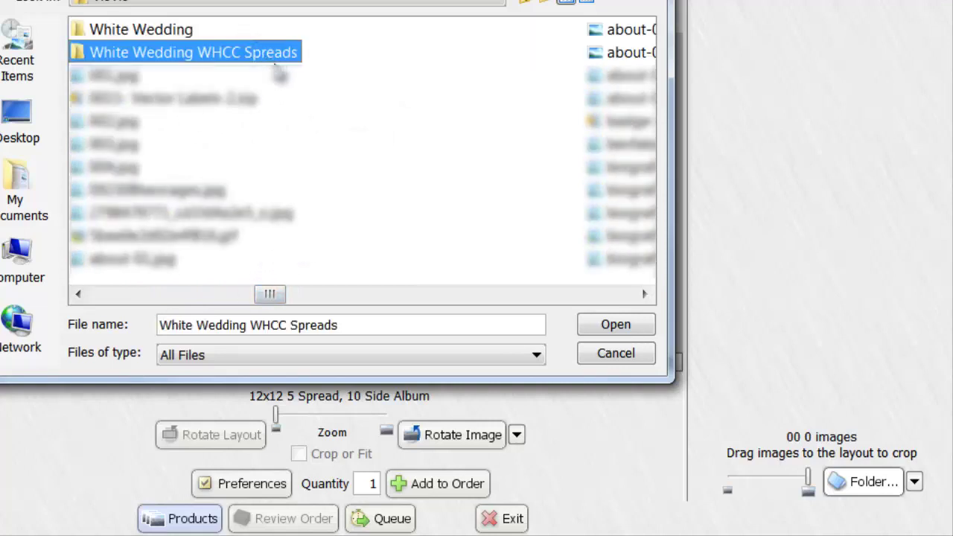
{"action": "left_click", "coordinate": [623, 323]}
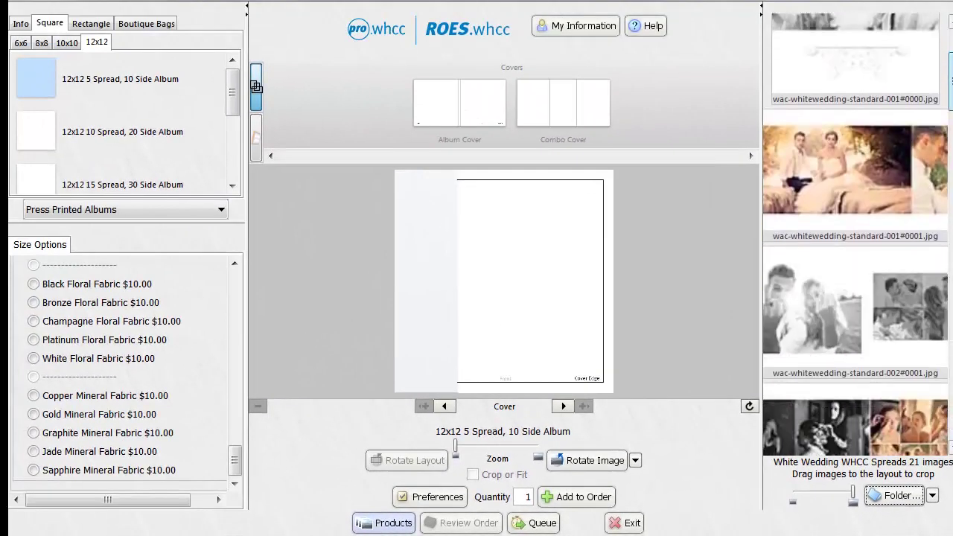
{"action": "scroll", "coordinate": [857, 234], "scroll_direction": "down", "scroll_amount": 15}
{"action": "scroll", "coordinate": [856, 235], "scroll_direction": "up", "scroll_amount": 15}
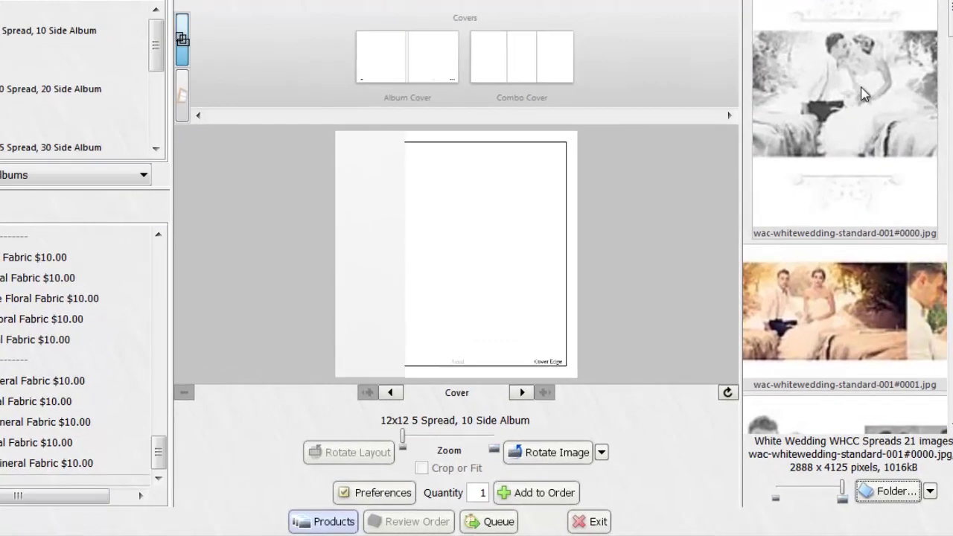
Place photo 001#0000 on the front cover and page ahead to spread 1 & 2
{"action": "left_click_drag", "start_coordinate": [865, 72], "coordinate": [470, 265]}
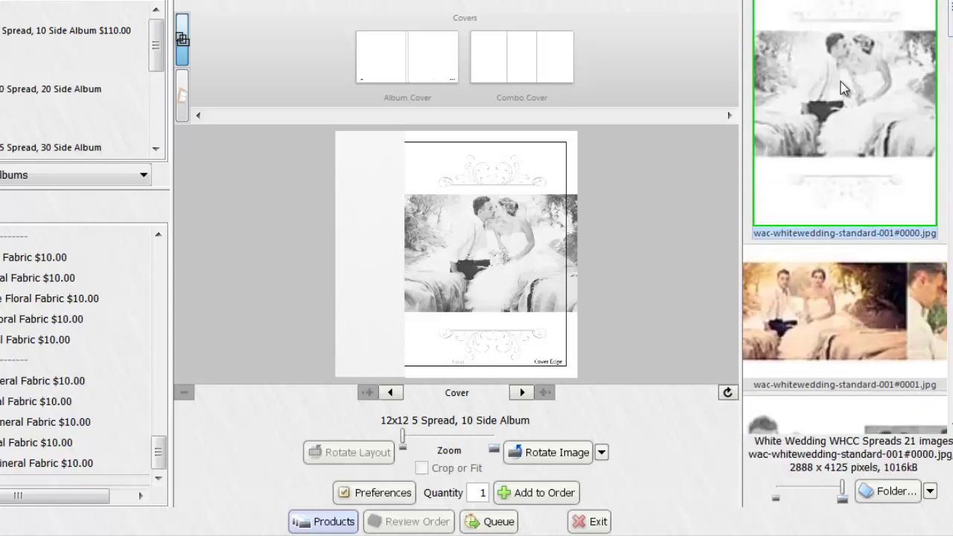
{"action": "left_click_drag", "start_coordinate": [845, 89], "coordinate": [478, 238]}
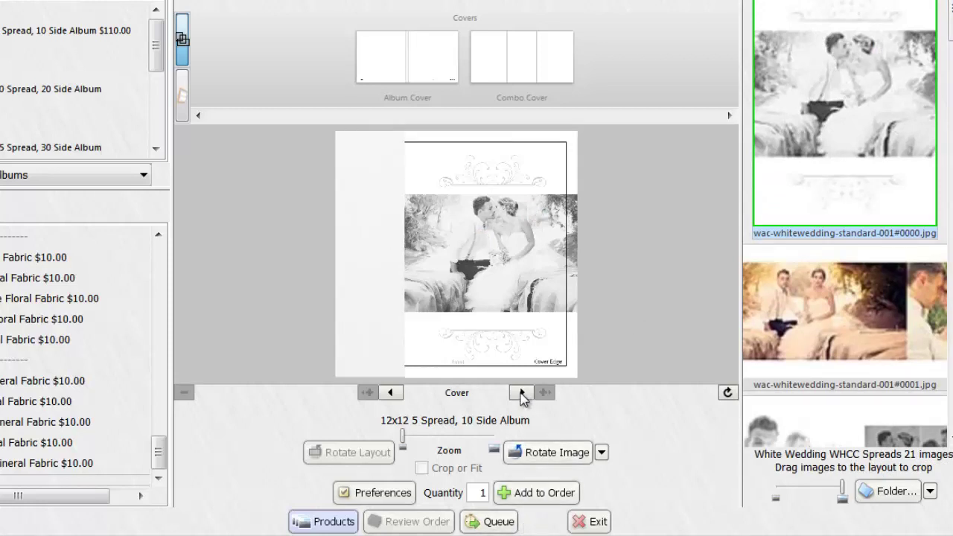
{"action": "left_click", "coordinate": [521, 393]}
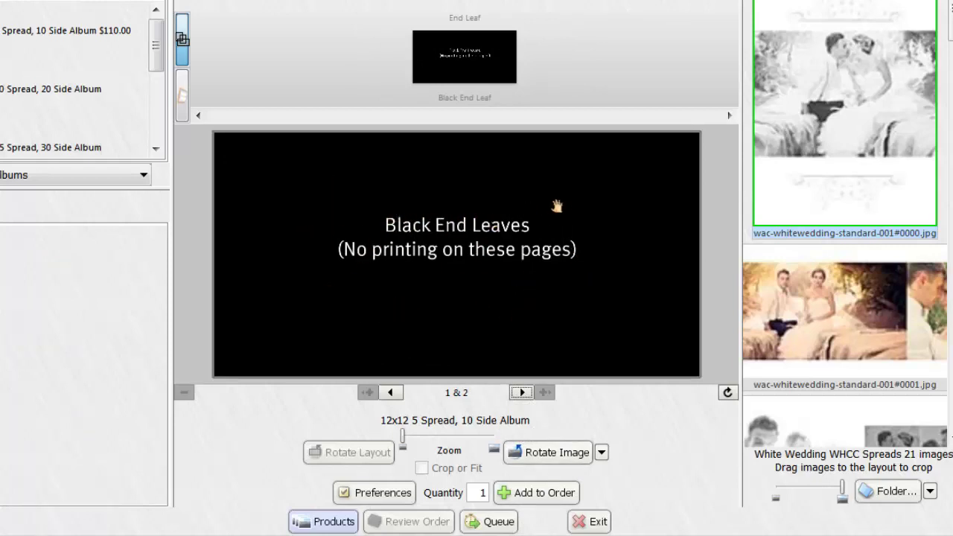
{"action": "left_click", "coordinate": [521, 395]}
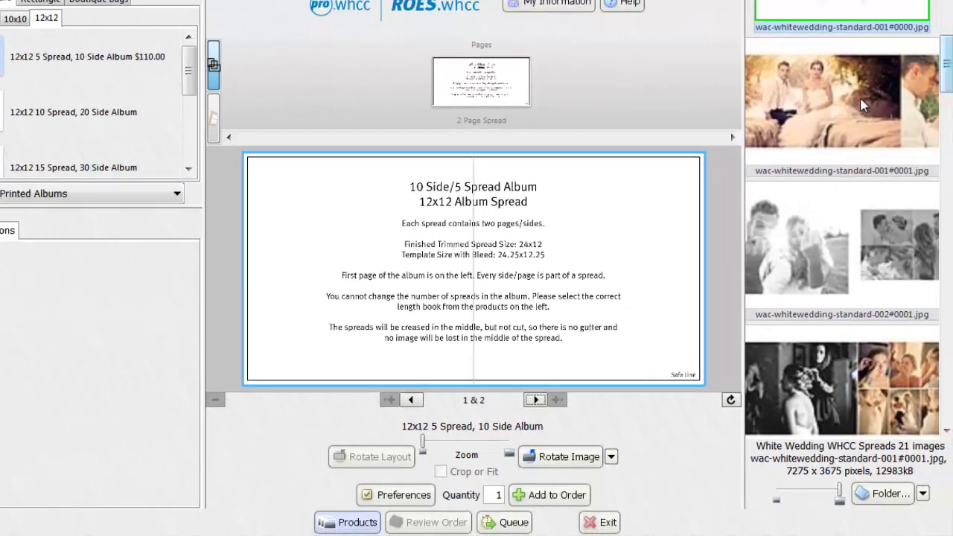
Place photos 001#0001 and 002#0001 on spreads 1 & 2 and 3 & 4, plus a photo on 5 & 6
{"action": "left_click_drag", "start_coordinate": [952, 30], "coordinate": [876, 76]}
{"action": "left_click_drag", "start_coordinate": [755, 132], "coordinate": [443, 240]}
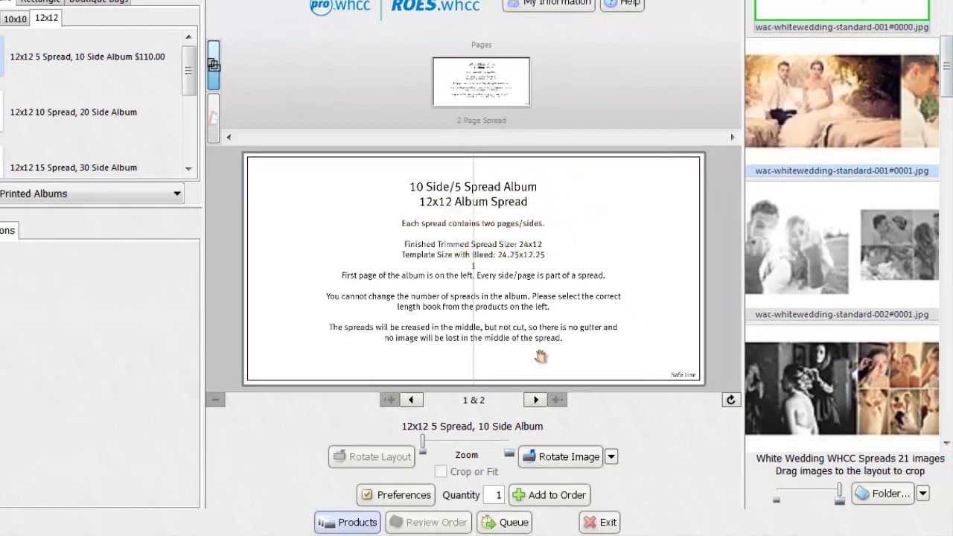
{"action": "left_click", "coordinate": [536, 404]}
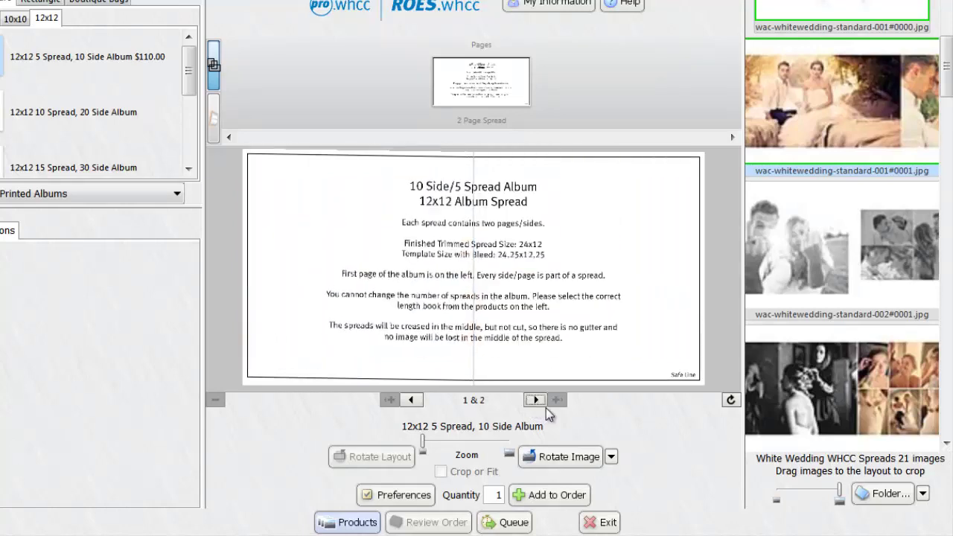
{"action": "left_click_drag", "start_coordinate": [797, 246], "coordinate": [484, 287]}
{"action": "left_click", "coordinate": [535, 401]}
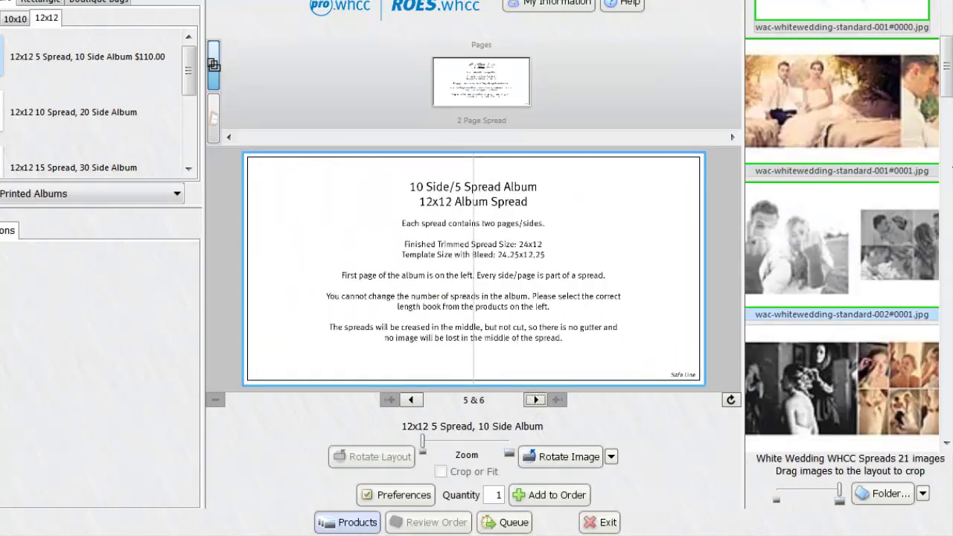
{"action": "scroll", "coordinate": [842, 223], "scroll_direction": "down", "scroll_amount": 5}
{"action": "left_click_drag", "start_coordinate": [849, 187], "coordinate": [516, 249]}
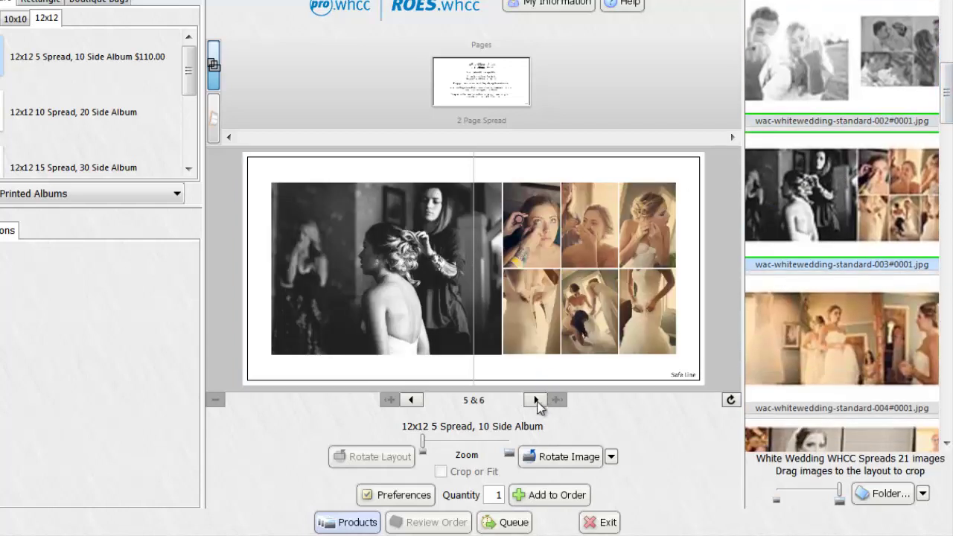
Place the 004 and 005 wedding photos on spreads 7 & 8 and 9 & 10
{"action": "left_click", "coordinate": [535, 400]}
{"action": "scroll", "coordinate": [864, 132], "scroll_direction": "down", "scroll_amount": 3}
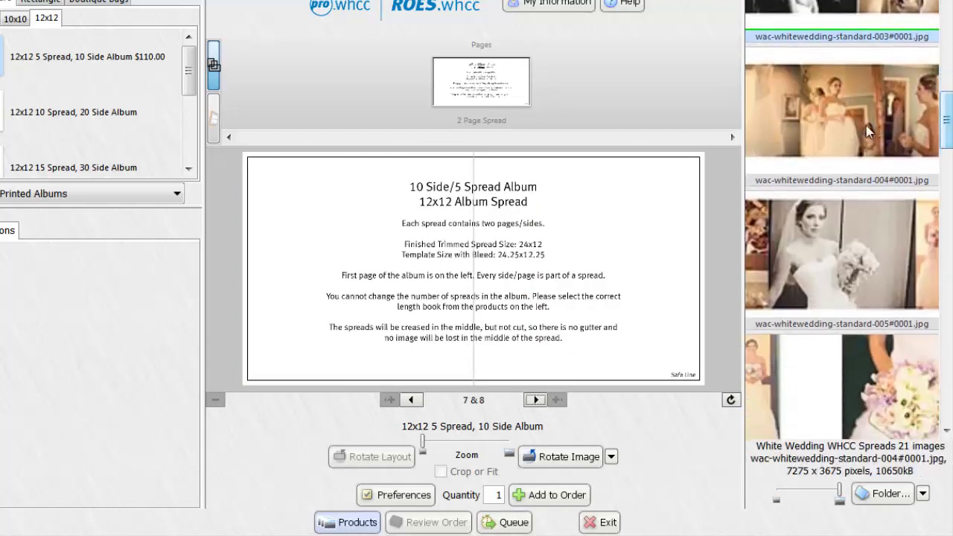
{"action": "left_click_drag", "start_coordinate": [864, 132], "coordinate": [555, 331]}
{"action": "left_click", "coordinate": [535, 400]}
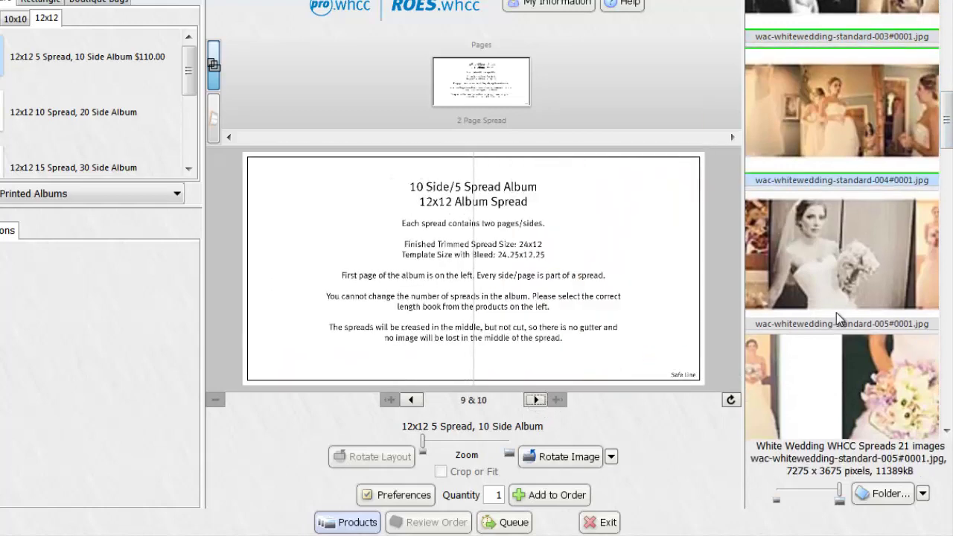
{"action": "left_click_drag", "start_coordinate": [867, 253], "coordinate": [574, 347]}
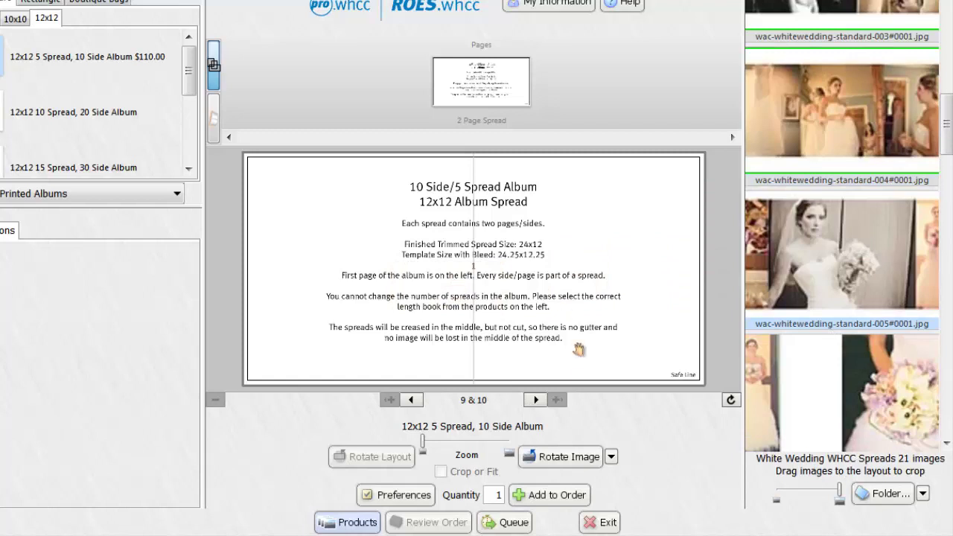
{"action": "left_click", "coordinate": [536, 400]}
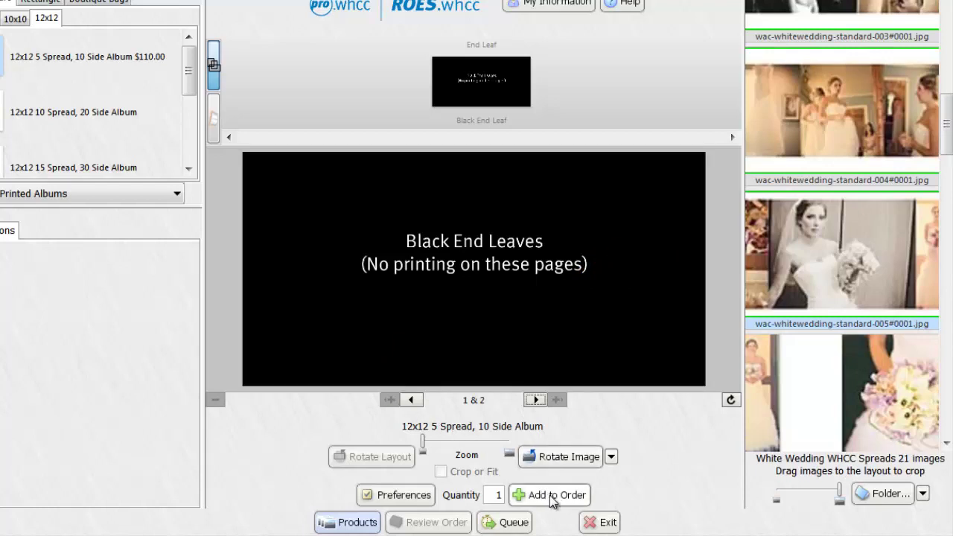
Add the 12x12 5 Spread, 10 Side Album to the order and review it at $110.00 total
{"action": "left_click", "coordinate": [553, 496]}
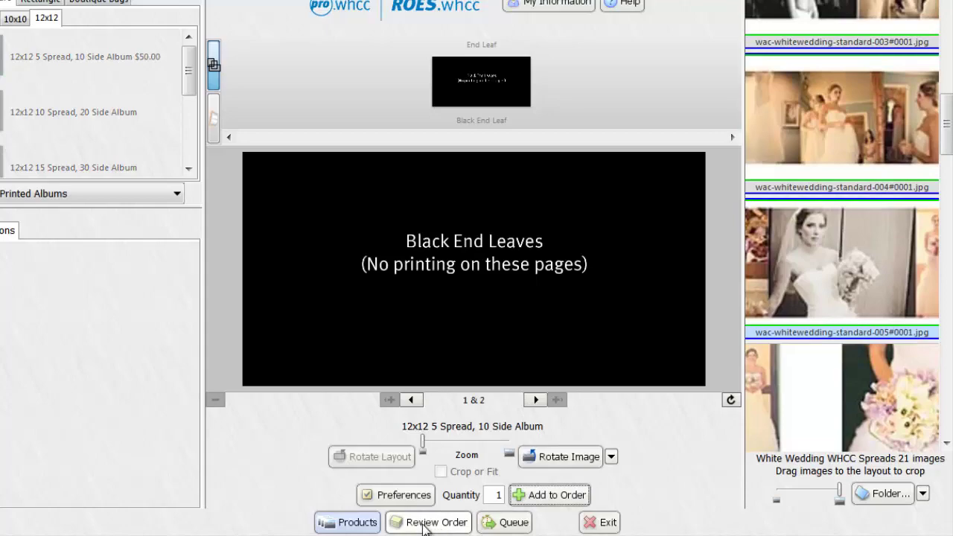
{"action": "left_click", "coordinate": [427, 523]}
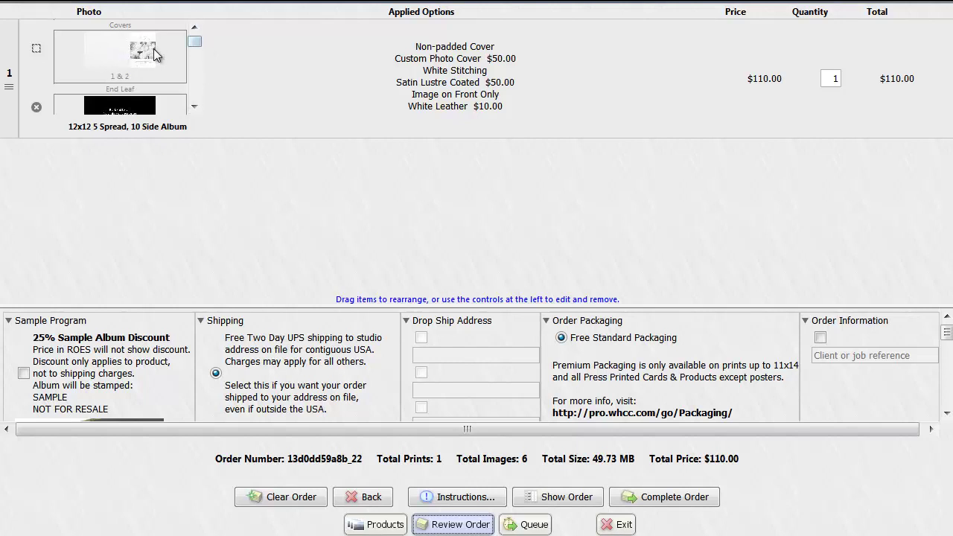
{"action": "left_click_drag", "start_coordinate": [198, 41], "coordinate": [136, 94]}
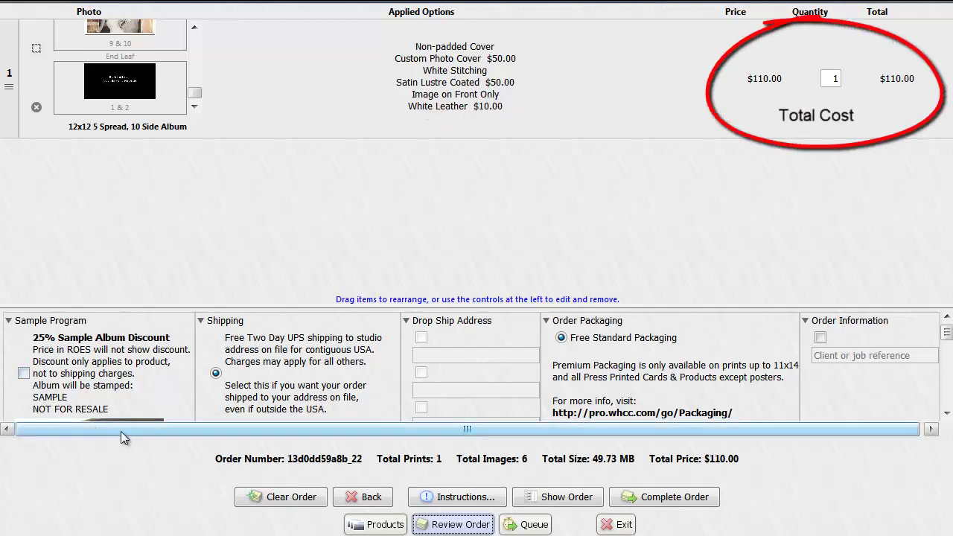
Enlarge the order options area and try the 25% Sample Album Discount, leaving it off
{"action": "left_click_drag", "start_coordinate": [301, 306], "coordinate": [279, 143]}
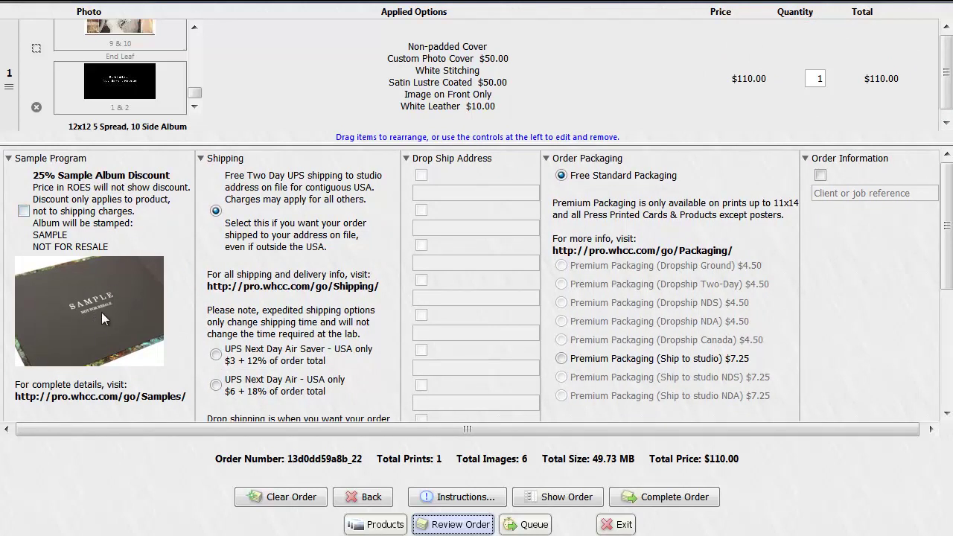
{"action": "left_click", "coordinate": [23, 212]}
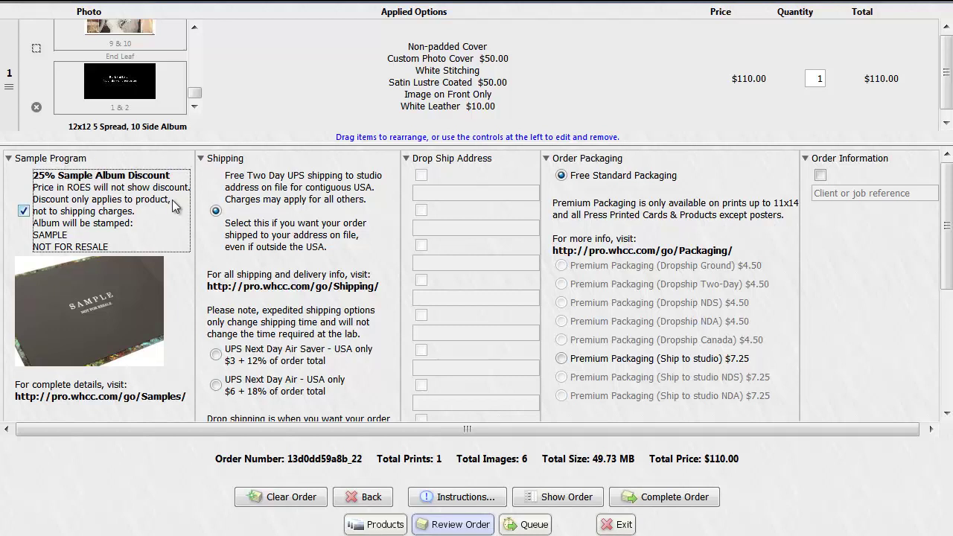
{"action": "left_click", "coordinate": [23, 211]}
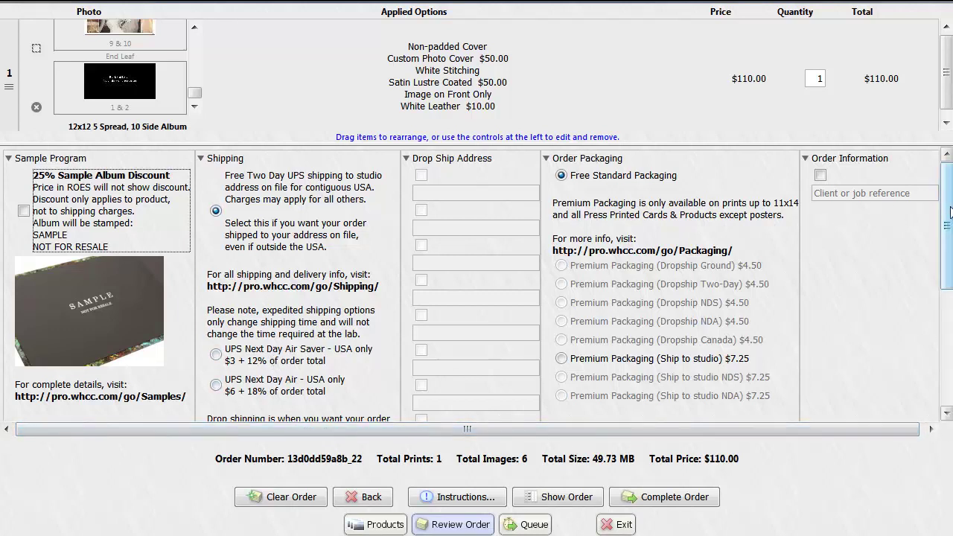
{"action": "scroll", "coordinate": [477, 283], "scroll_direction": "down", "scroll_amount": 5}
{"action": "scroll", "coordinate": [922, 245], "scroll_direction": "down", "scroll_amount": 2}
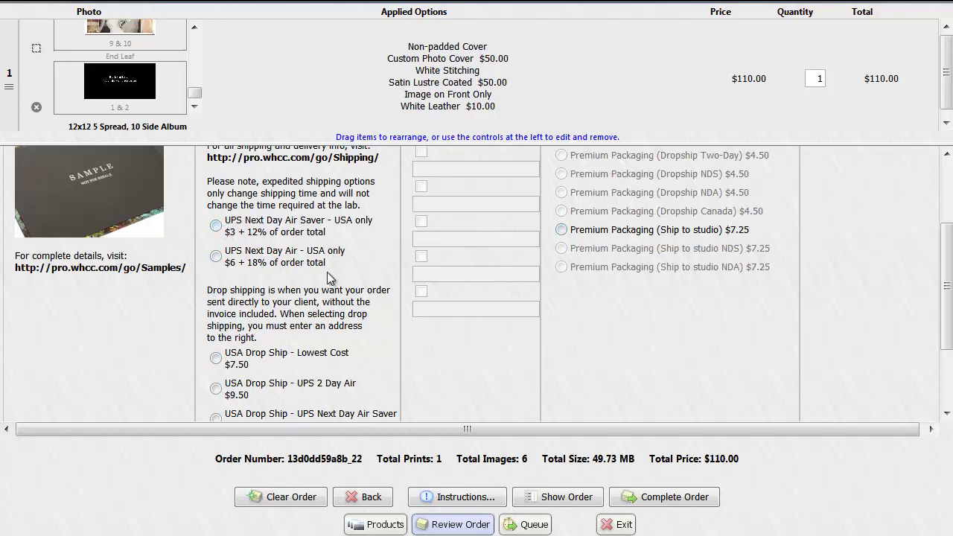
Try UPS Next Day Air Saver, then choose USA Drop Ship - Lowest Cost shipping instead
{"action": "left_click", "coordinate": [217, 228]}
{"action": "left_click", "coordinate": [216, 228]}
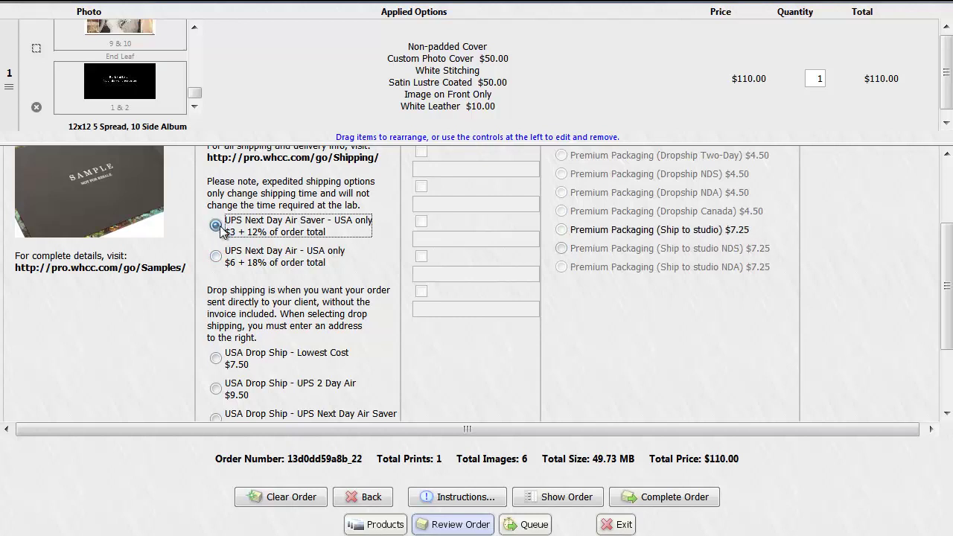
{"action": "left_click", "coordinate": [216, 359]}
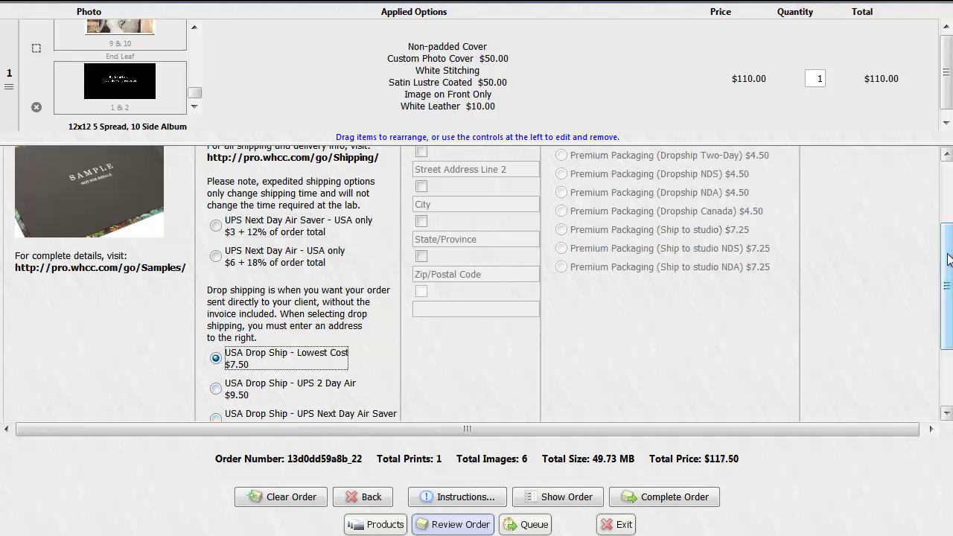
{"action": "left_click_drag", "start_coordinate": [949, 260], "coordinate": [949, 199]}
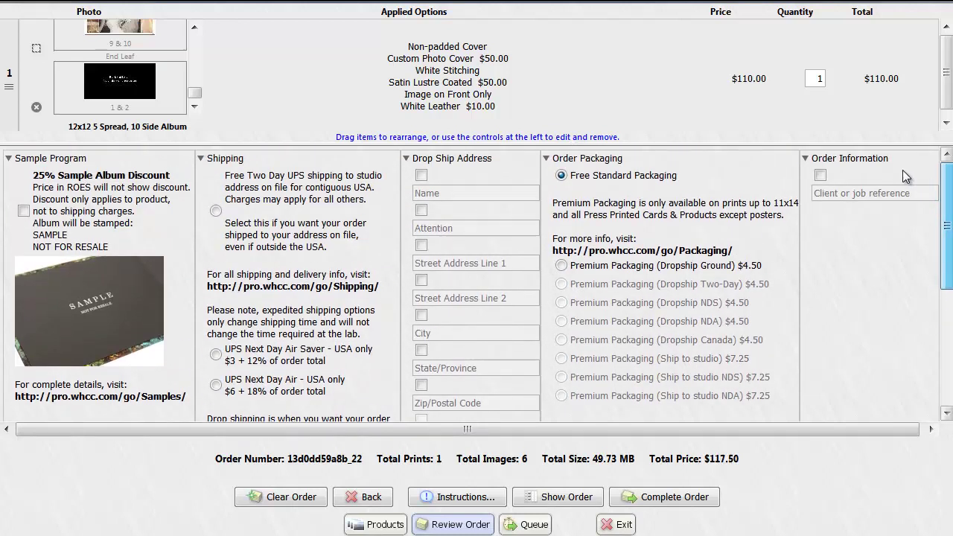
Try the drop ship name option and Premium Packaging, keeping Free Standard Packaging for a $117.50 total
{"action": "left_click", "coordinate": [422, 176]}
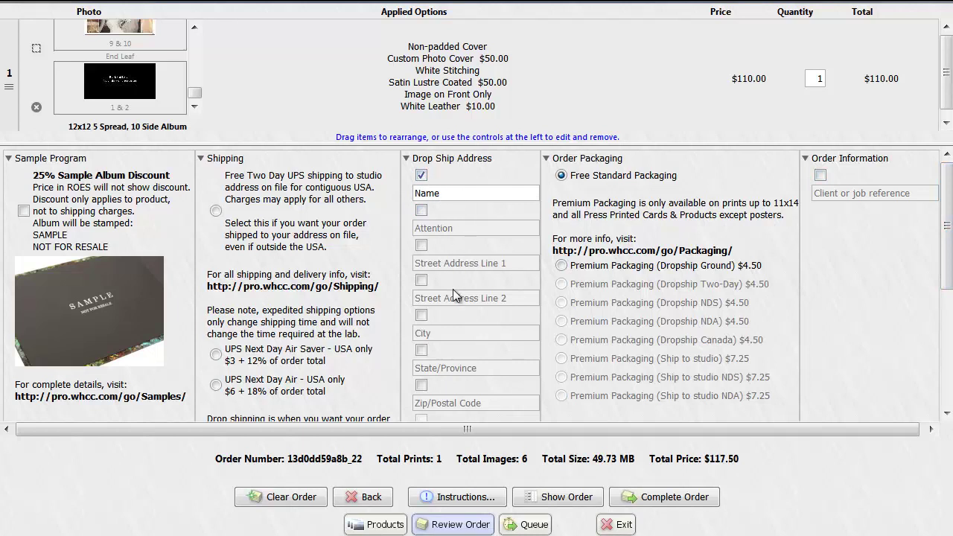
{"action": "left_click", "coordinate": [422, 176]}
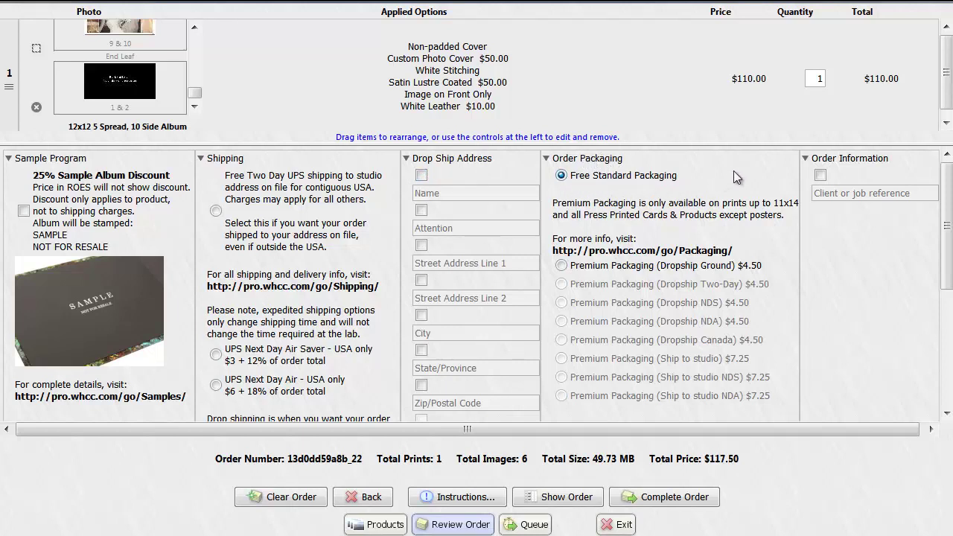
{"action": "left_click", "coordinate": [562, 266]}
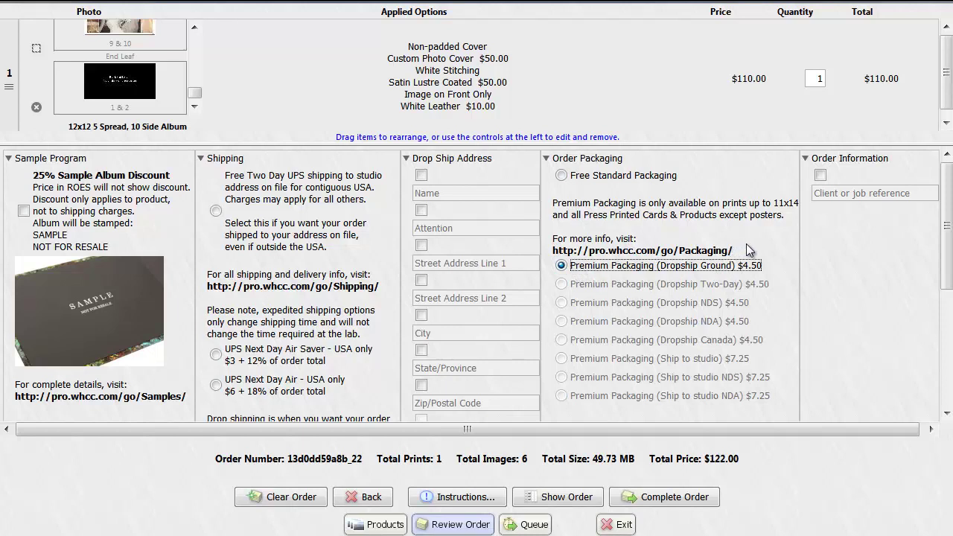
{"action": "left_click", "coordinate": [564, 268]}
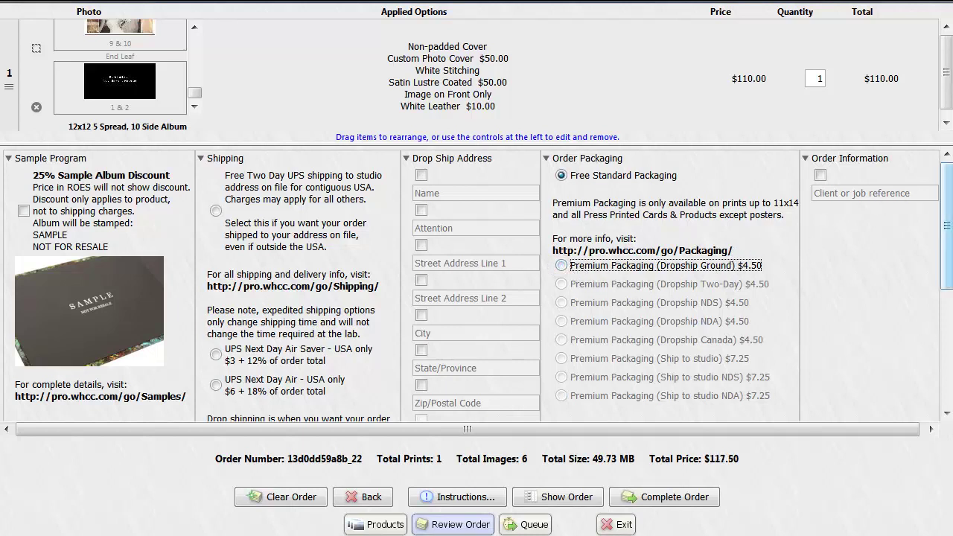
{"action": "left_click_drag", "start_coordinate": [951, 182], "coordinate": [916, 173]}
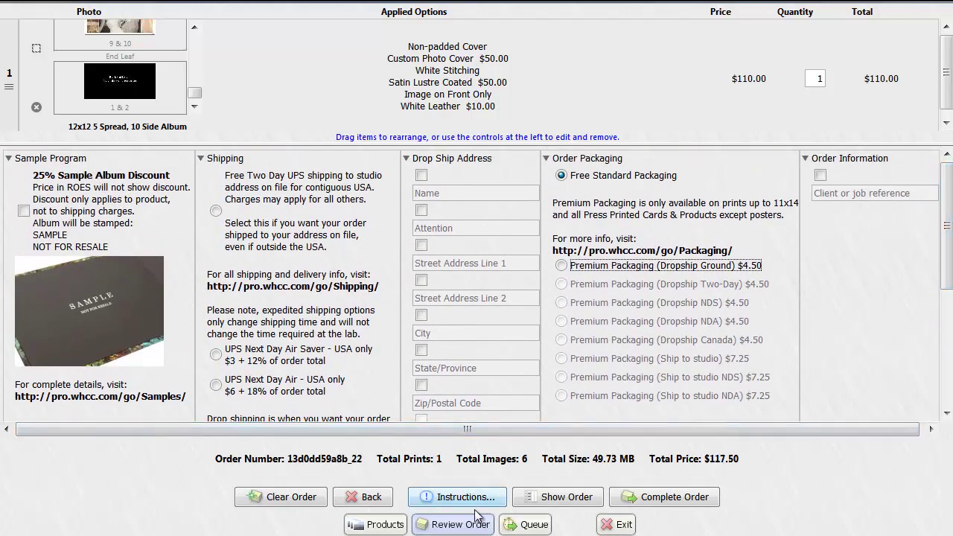
Complete the order, confirm the studio's customer information, and send it now via the Internet
{"action": "left_click", "coordinate": [668, 497]}
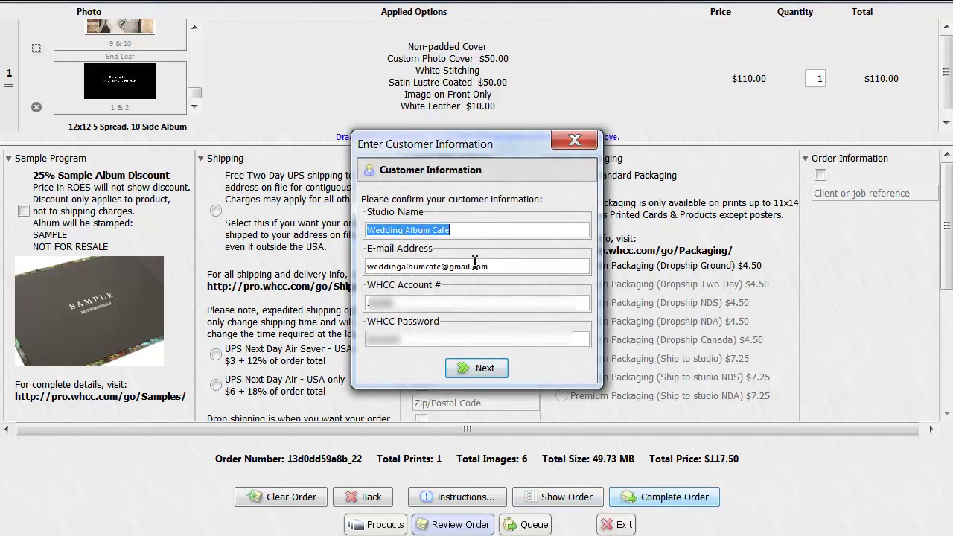
{"action": "left_click", "coordinate": [477, 369]}
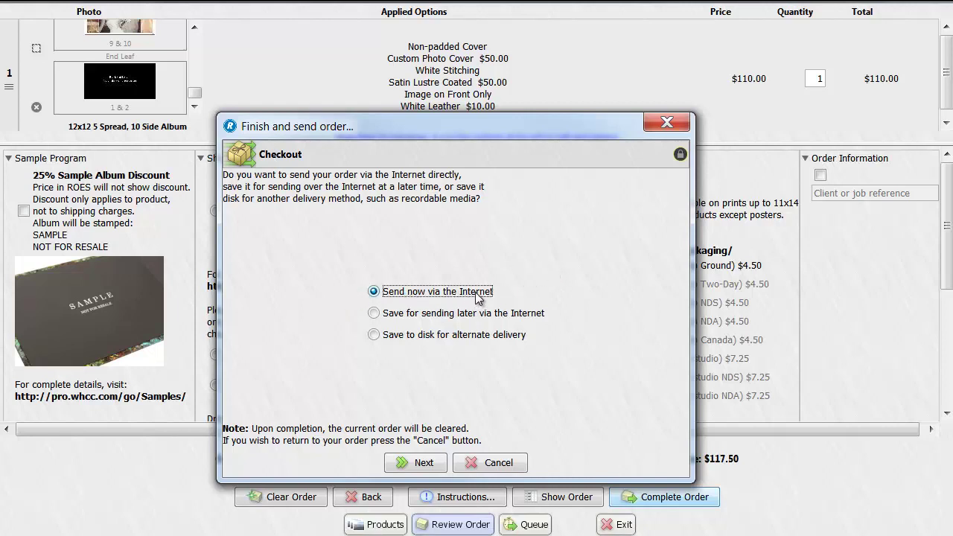
{"action": "left_click", "coordinate": [414, 464]}
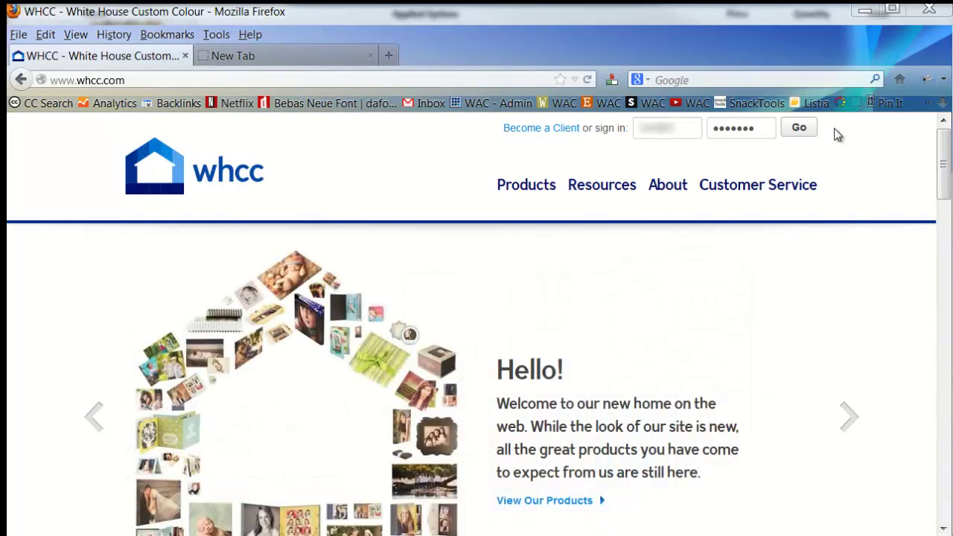
Sign in to pro.whcc.com, open the recent order's UPS tracking info, and return to the home tab
{"action": "left_click", "coordinate": [799, 129]}
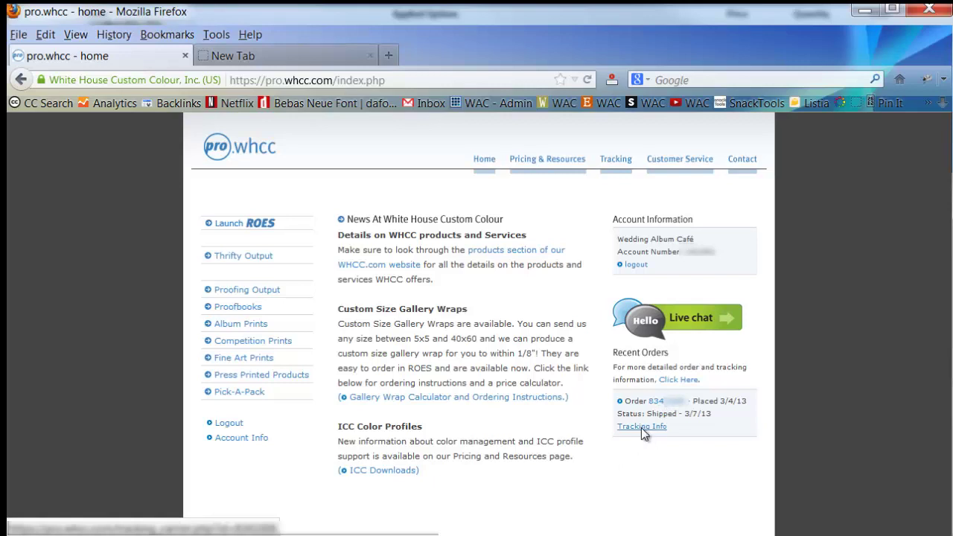
{"action": "left_click", "coordinate": [642, 428]}
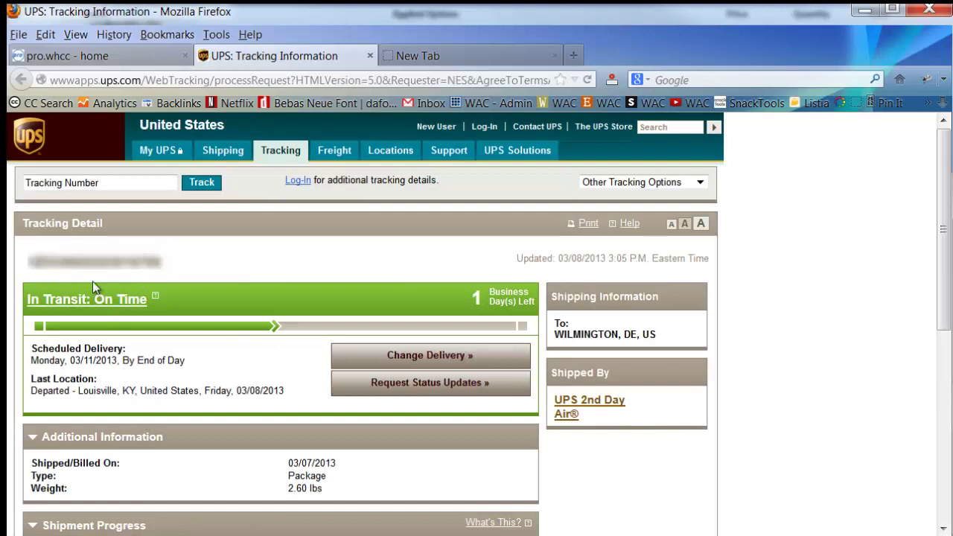
{"action": "key", "text": "ctrl+shift+Tab"}
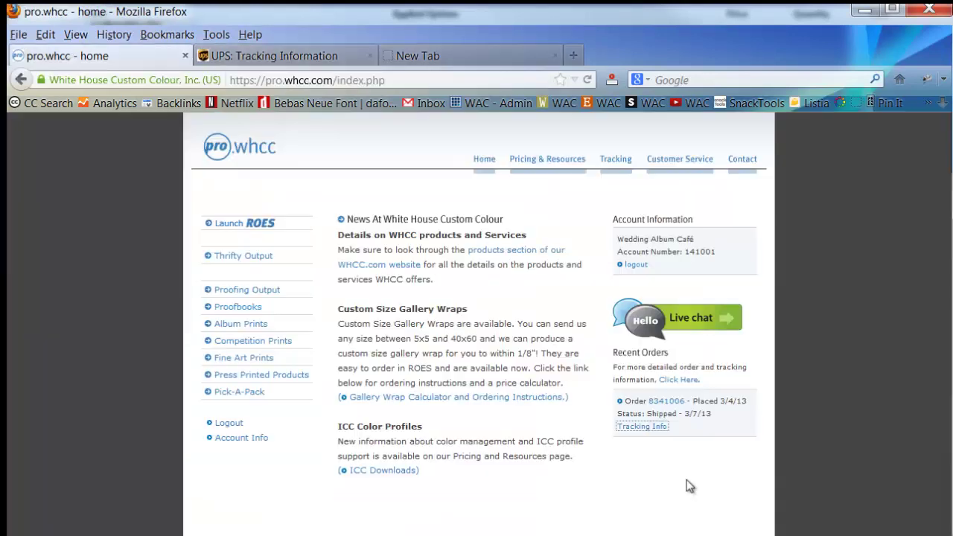